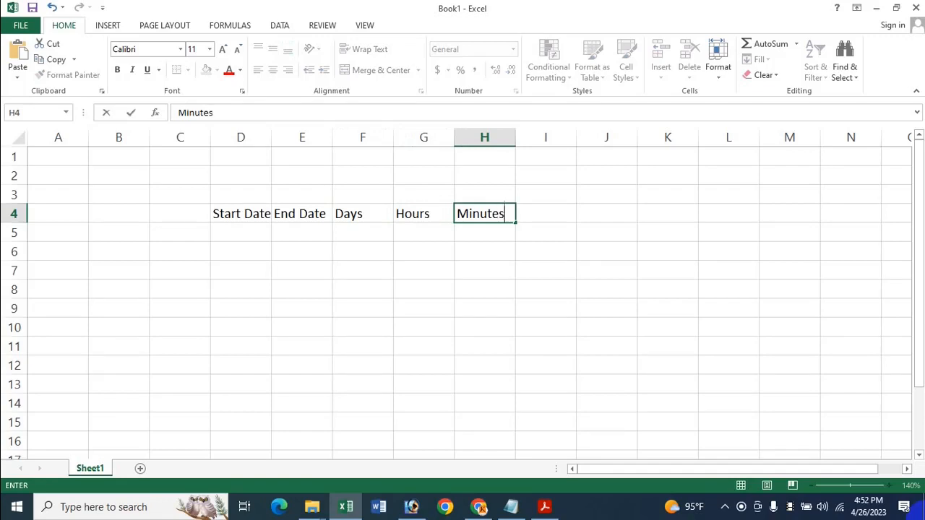
Complete the header row by entering "Seconds" in cell I4 beside the Minutes heading.
key(Tab)
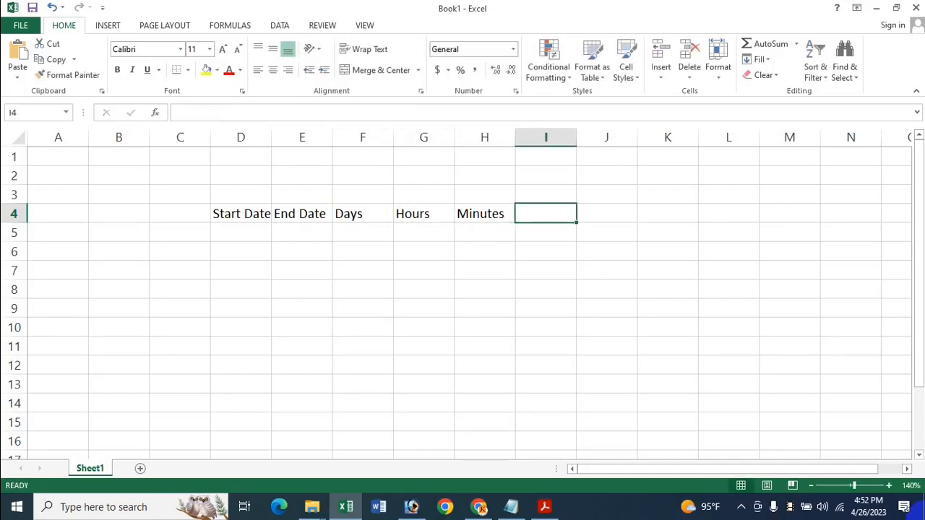
text(Seconds)
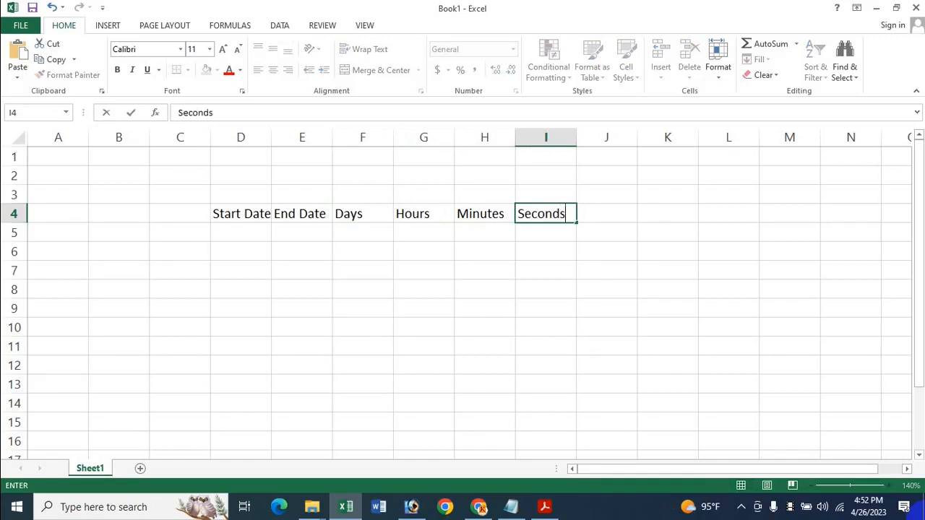
key(Tab)
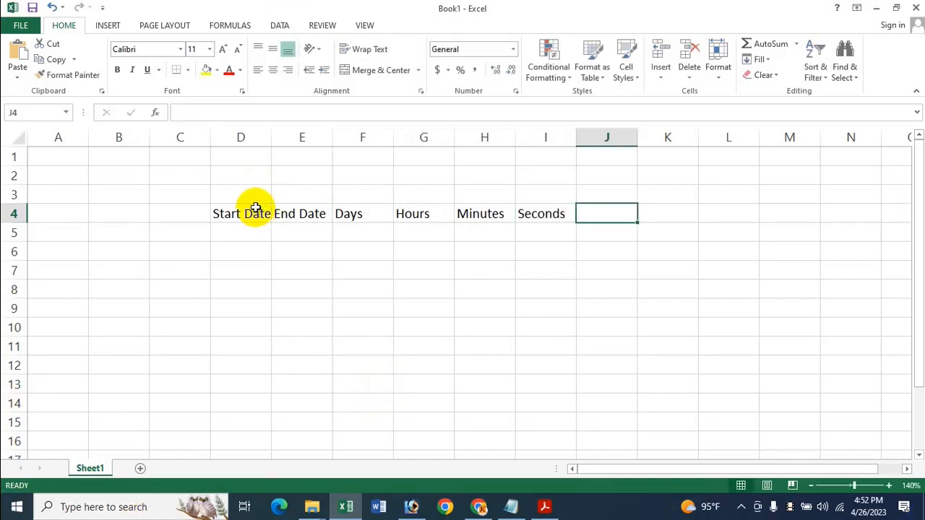
Widen columns D and E slightly so the Start Date and End Date headings fit.
drag(259, 209, 290, 211)
drag(270, 138, 276, 138)
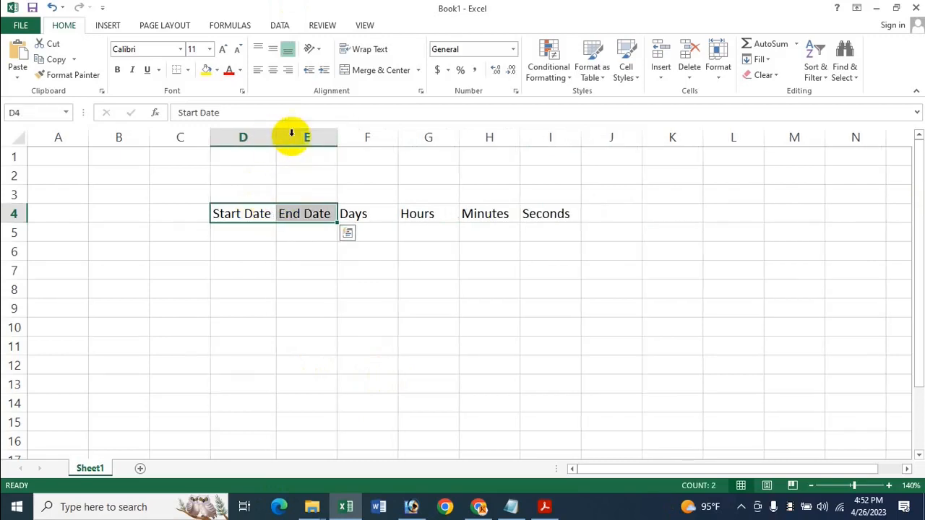
drag(339, 138, 342, 139)
drag(301, 257, 301, 272)
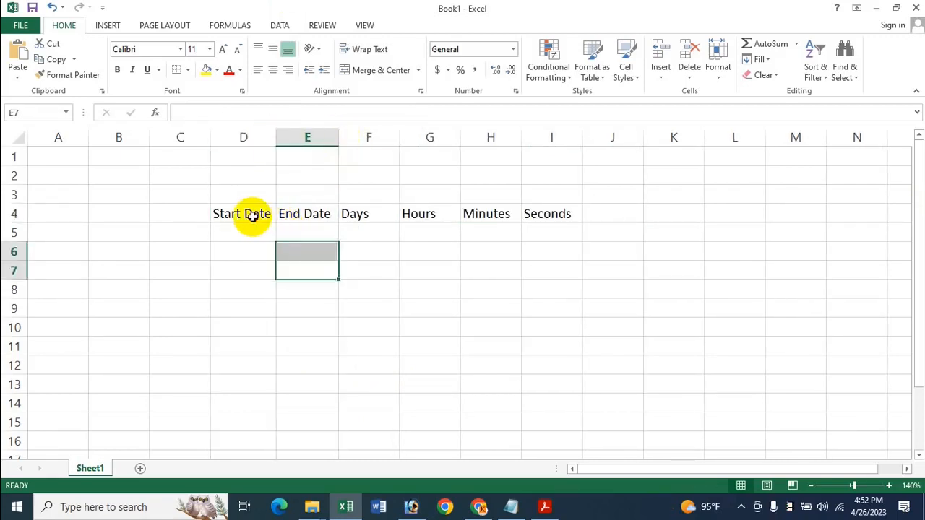
Center the headings in D4:I4 vertically and horizontally and make them bold.
drag(248, 213, 547, 213)
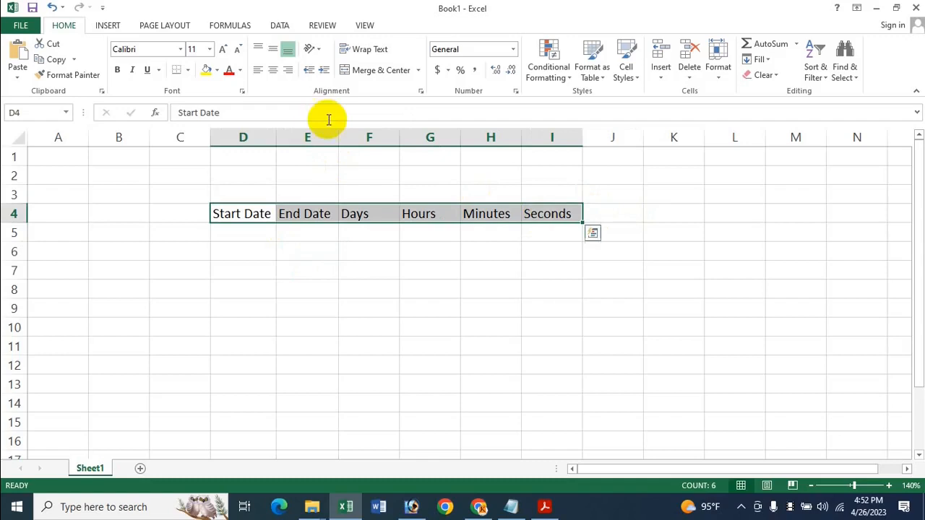
click(273, 50)
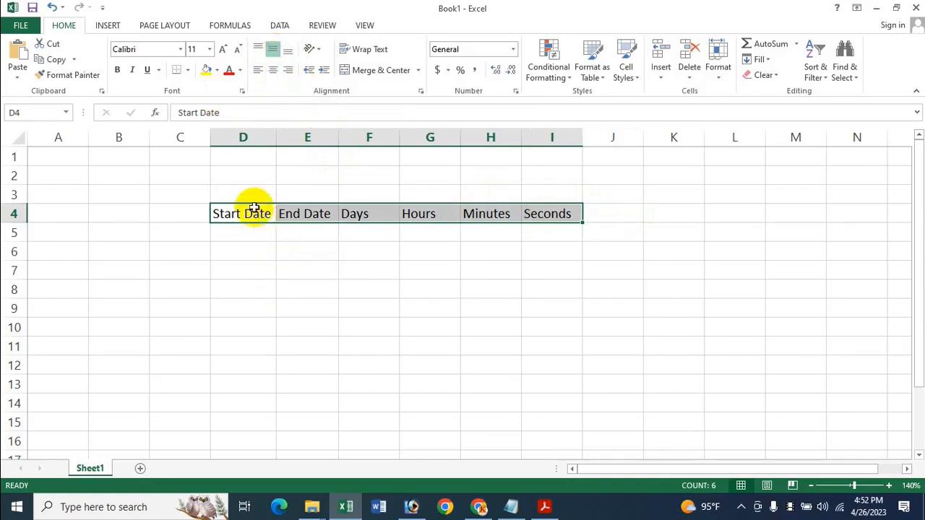
click(273, 70)
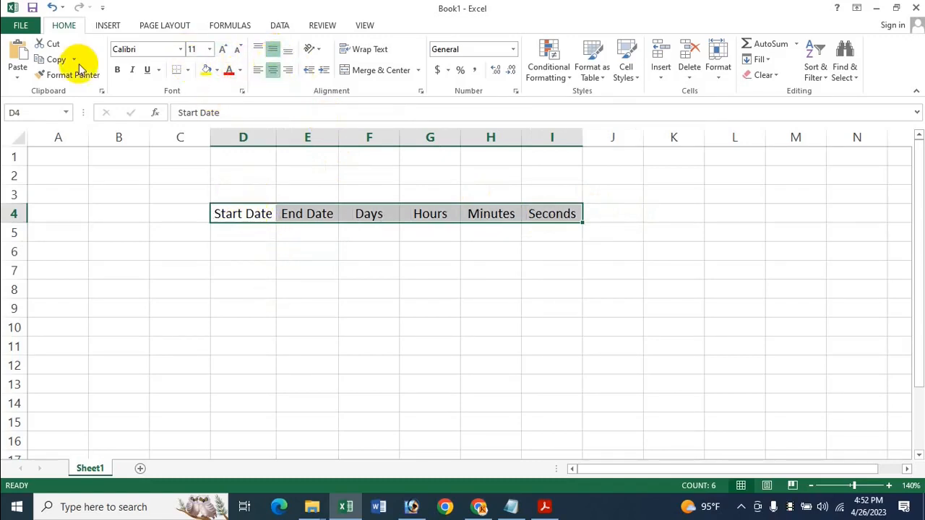
click(117, 70)
Apply middle and center alignment to the whole range D4:I5, including the empty row below the headings.
drag(250, 214, 543, 234)
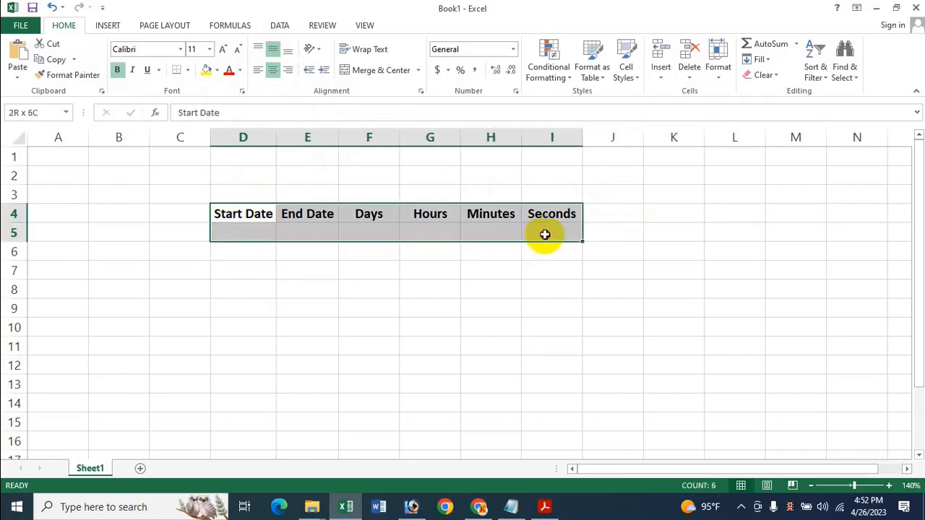
click(272, 47)
click(272, 67)
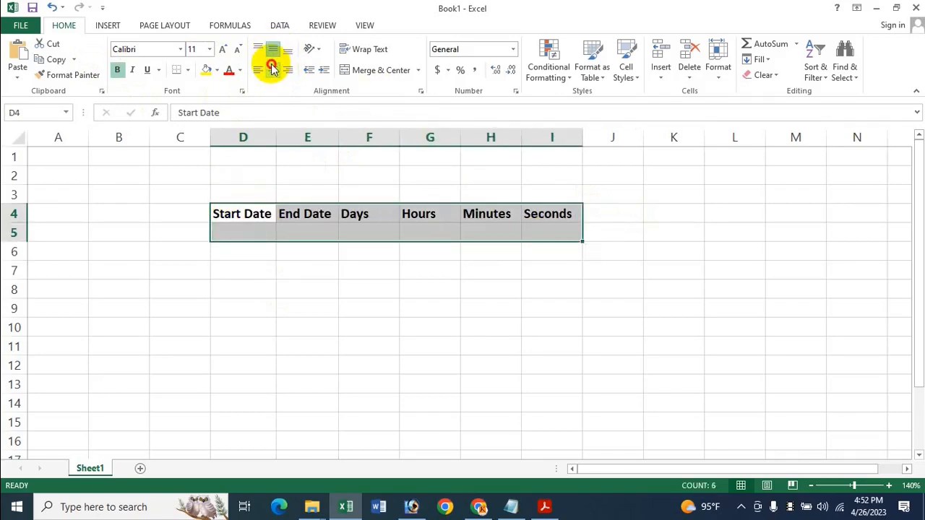
click(271, 68)
click(355, 377)
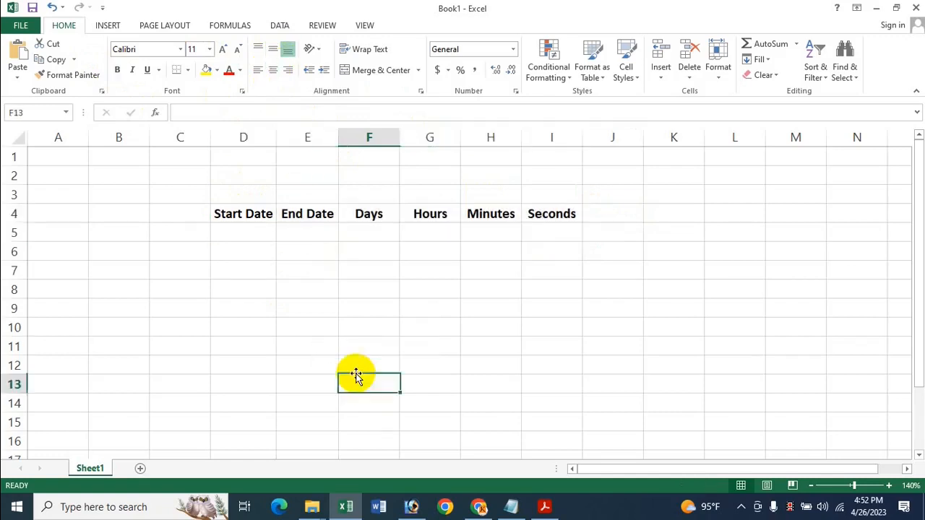
Enter the start date 5/8/2022 in D5 and the end date 5/8/2023 in E5.
click(248, 230)
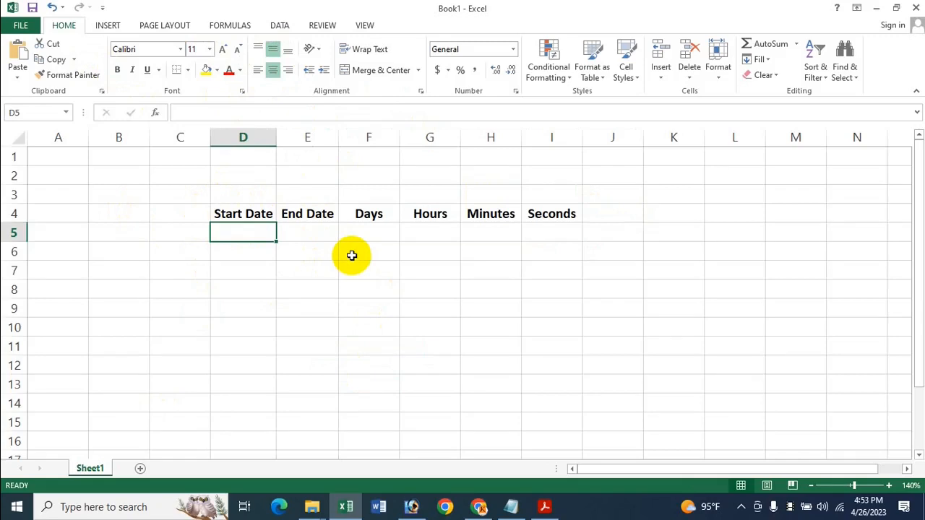
text(5)
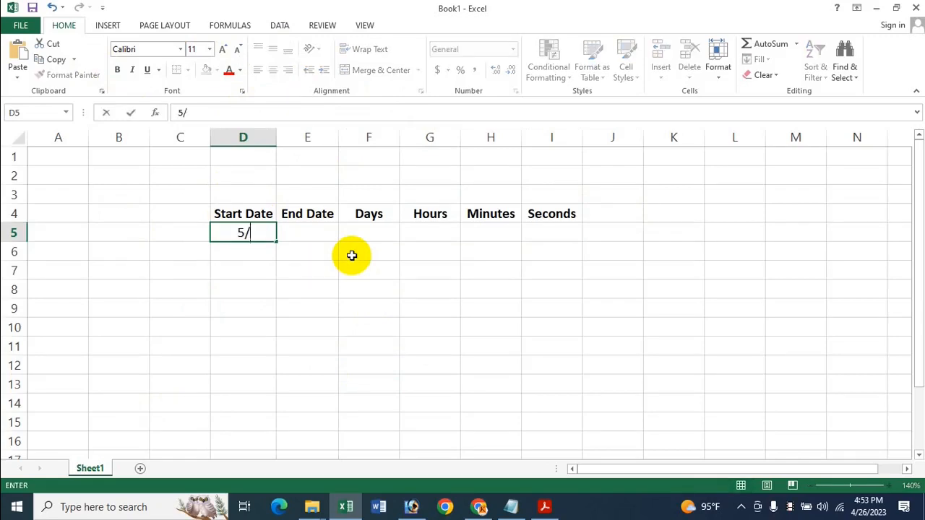
text(/8/2022)
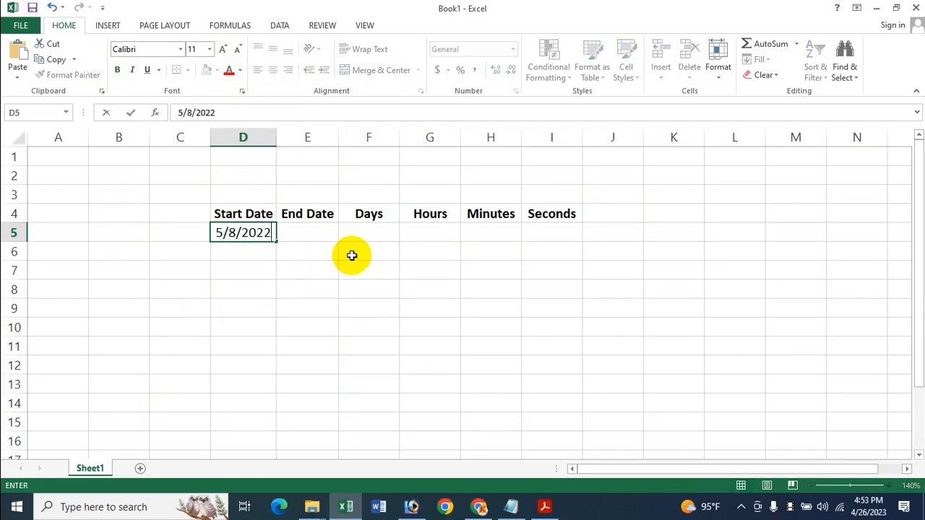
key(Tab)
text(5/)
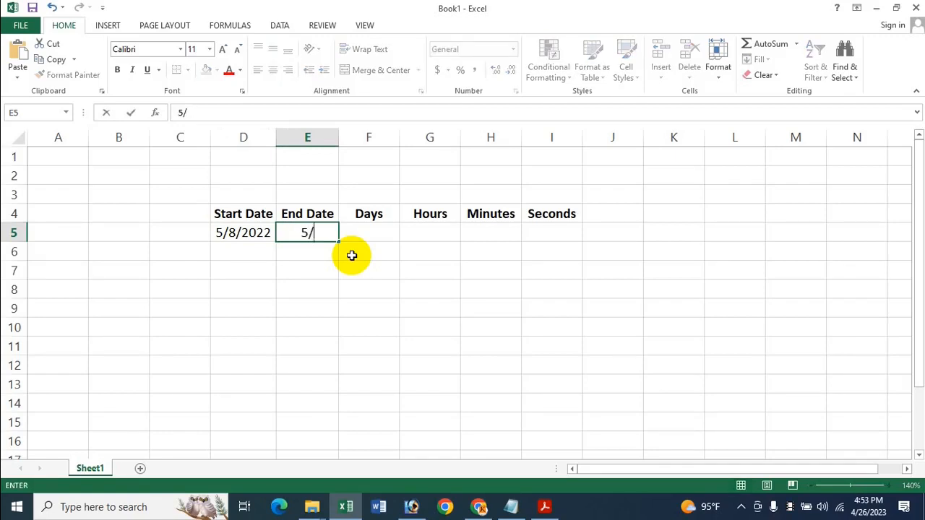
text(8/20)
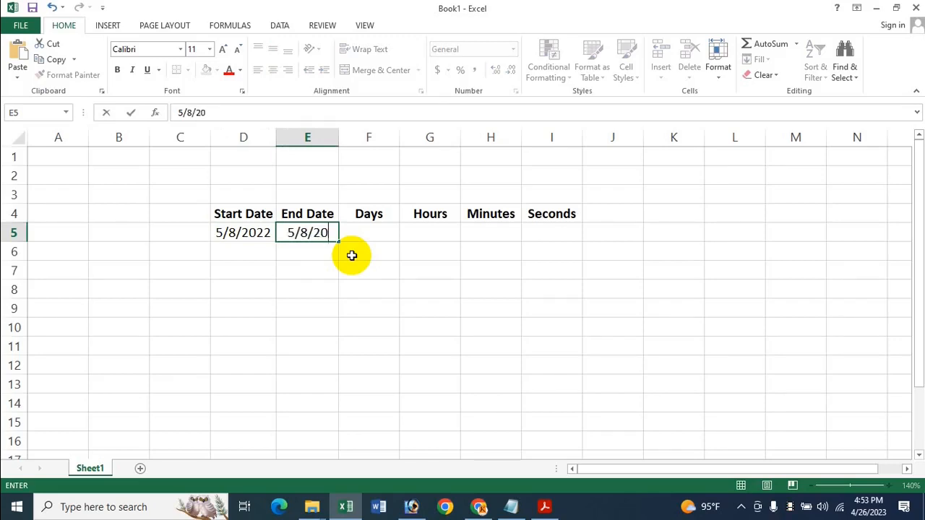
text(23)
key(Down)
Calculate the days between the two dates in F5 with the formula =E5-D5.
key(Right)
key(Up)
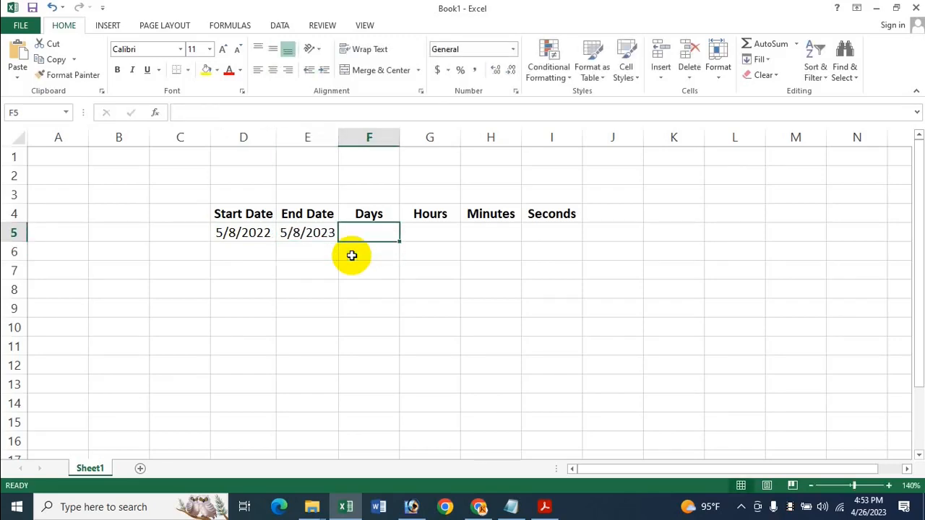
text(=)
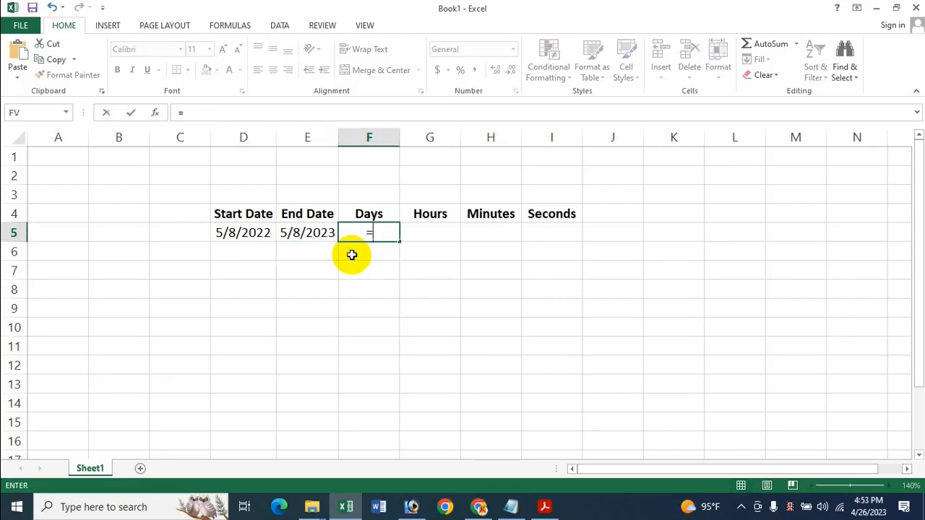
click(320, 232)
text(-)
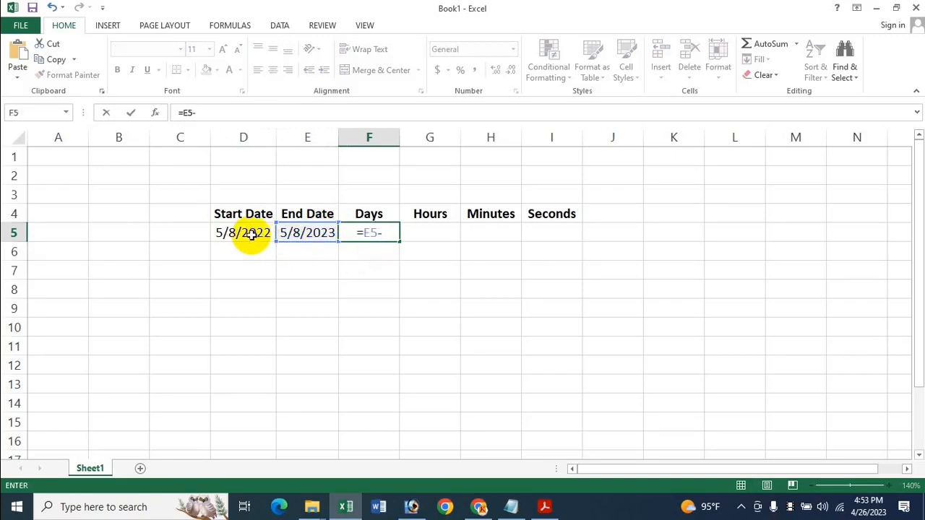
click(246, 232)
key(Return)
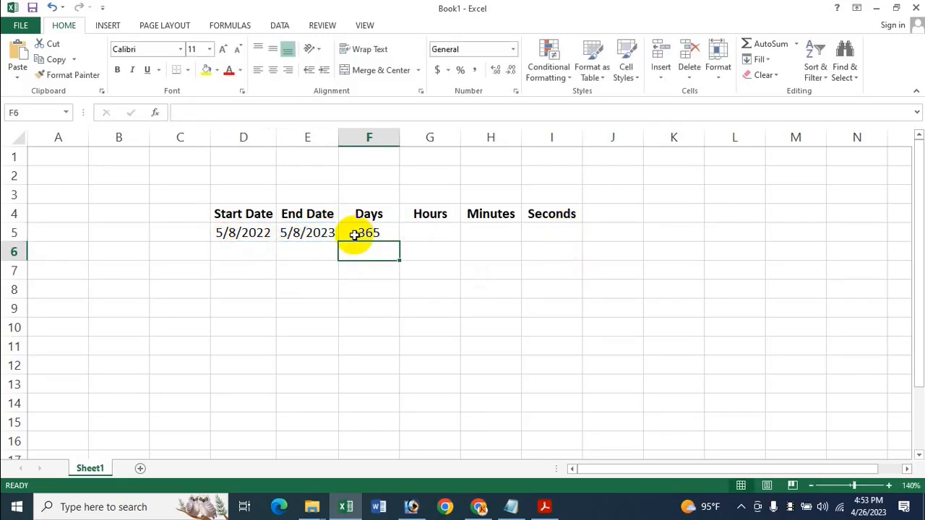
Begin a CONVERT formula in G5 under Hours with E5-D5 as the number argument.
click(443, 232)
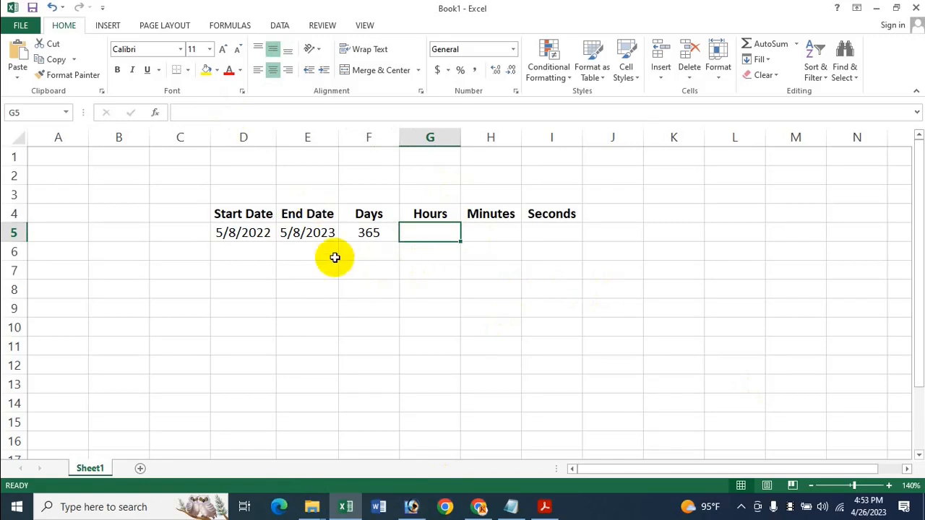
text(=)
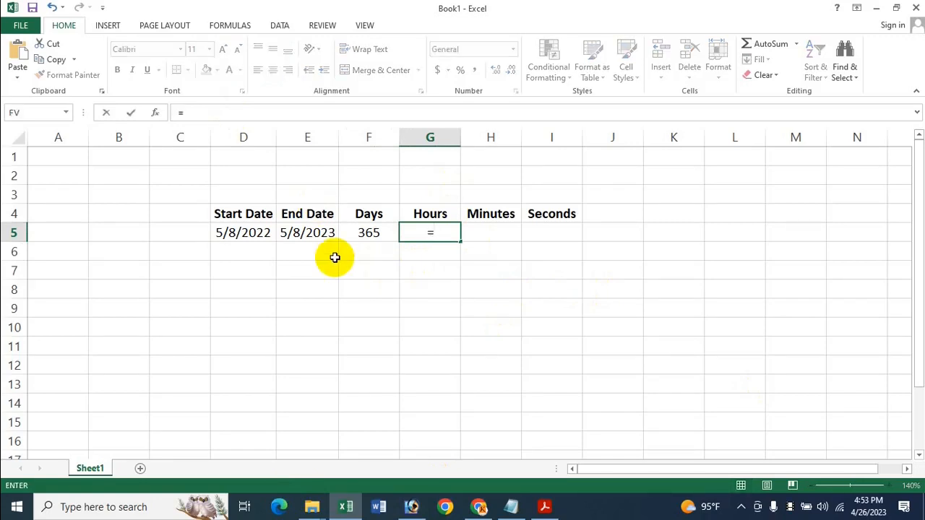
text(Con)
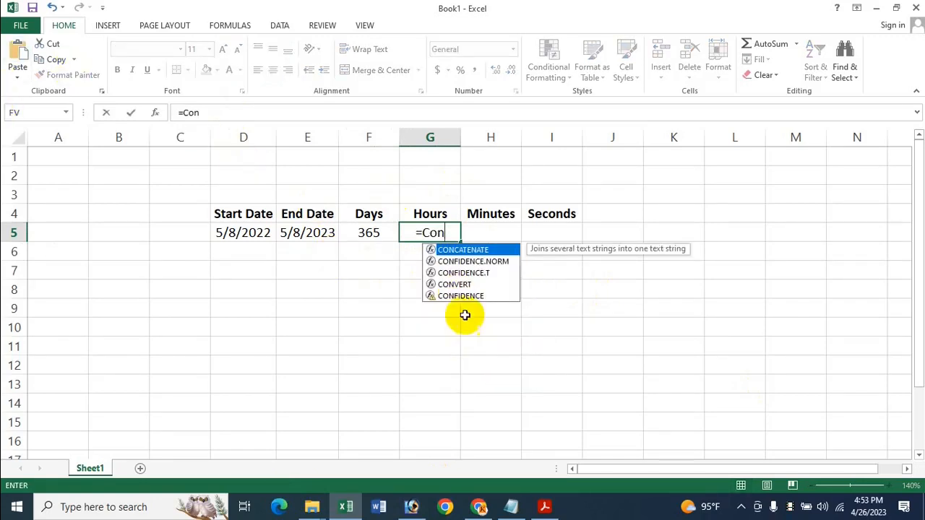
double_click(455, 284)
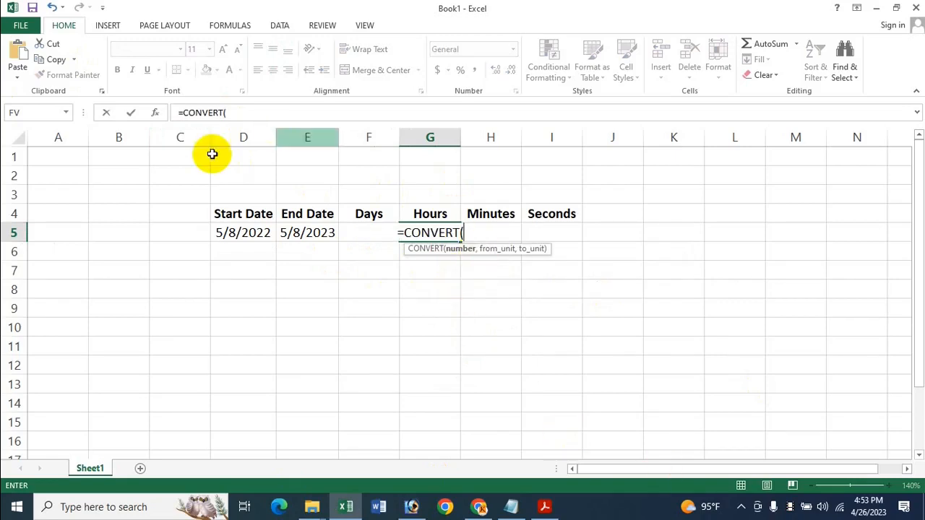
click(301, 233)
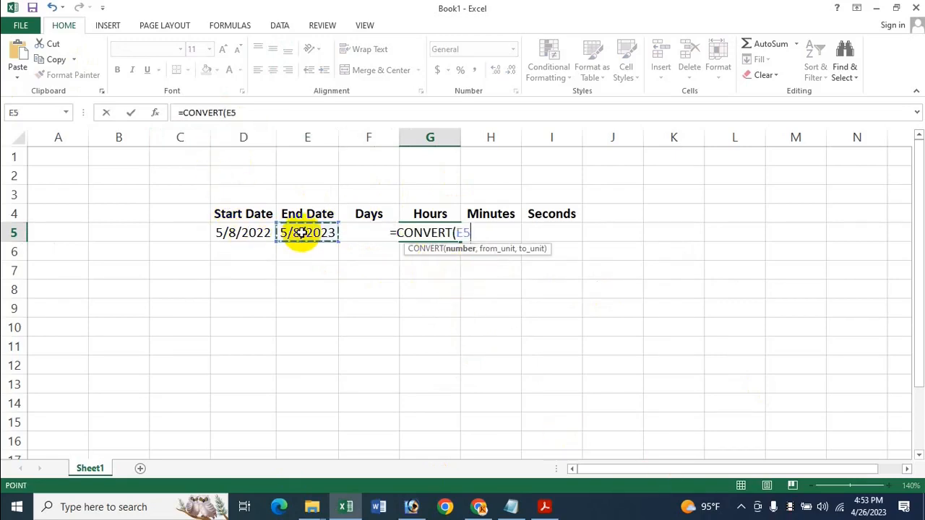
text(-)
click(241, 233)
text(,)
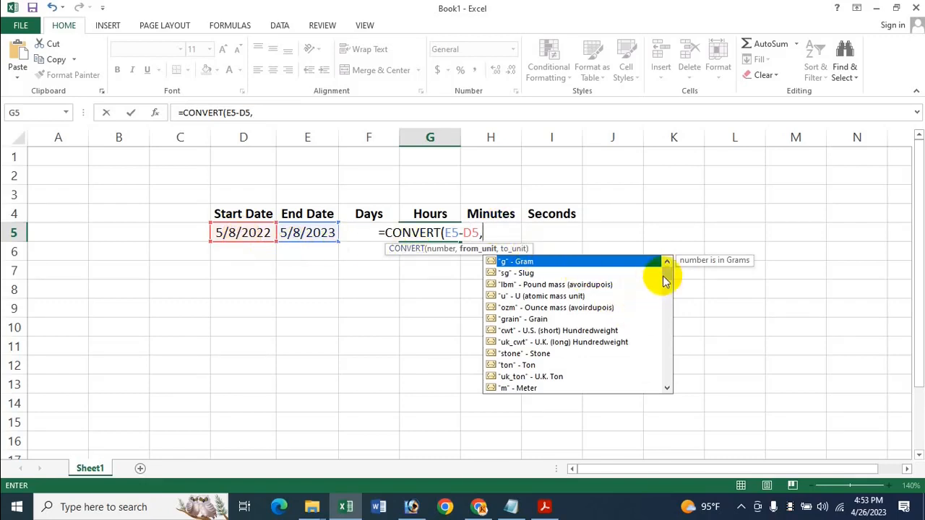
drag(665, 282, 674, 293)
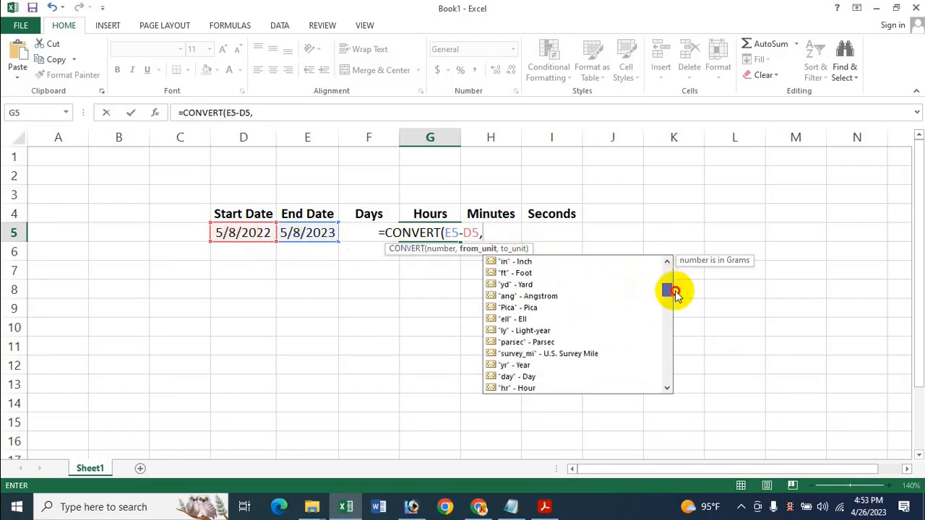
click(543, 375)
key(Tab)
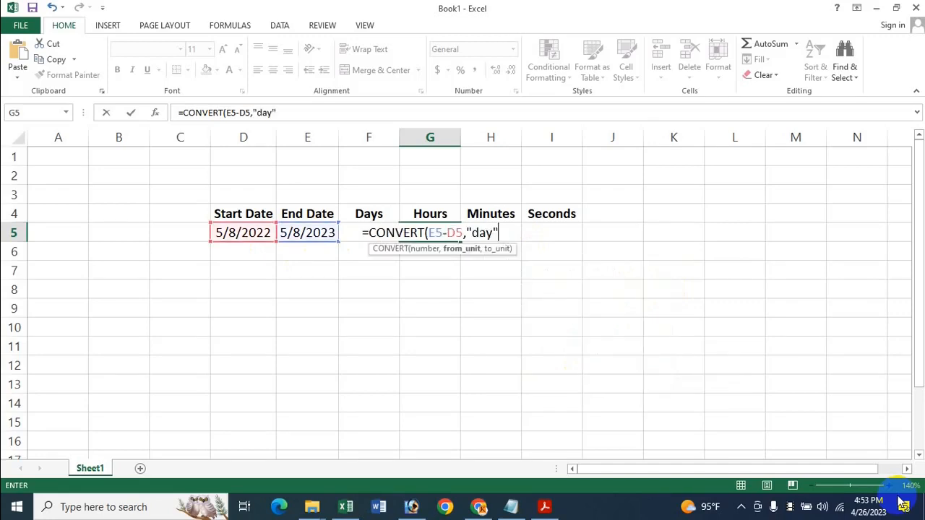
key(BackSpace)
key(BackSpace)
key(BackSpace)
key(BackSpace)
key(BackSpace)
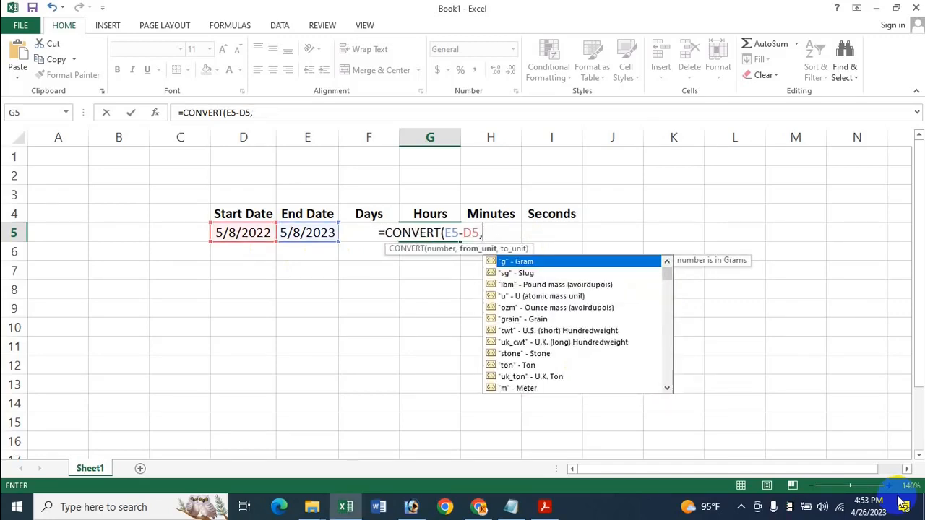
Complete the CONVERT formula in G5 with "day" as the from unit and "hr" as the to unit.
text(")
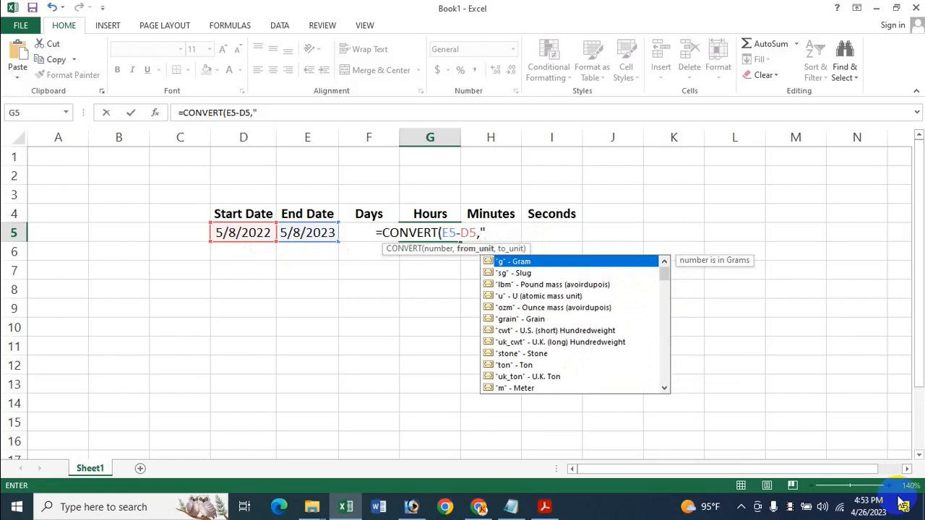
text(day)
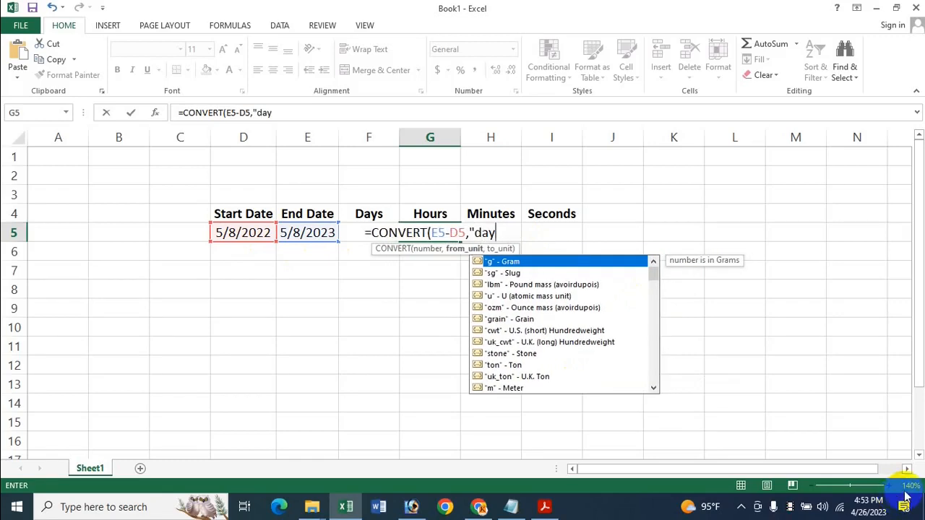
text(")
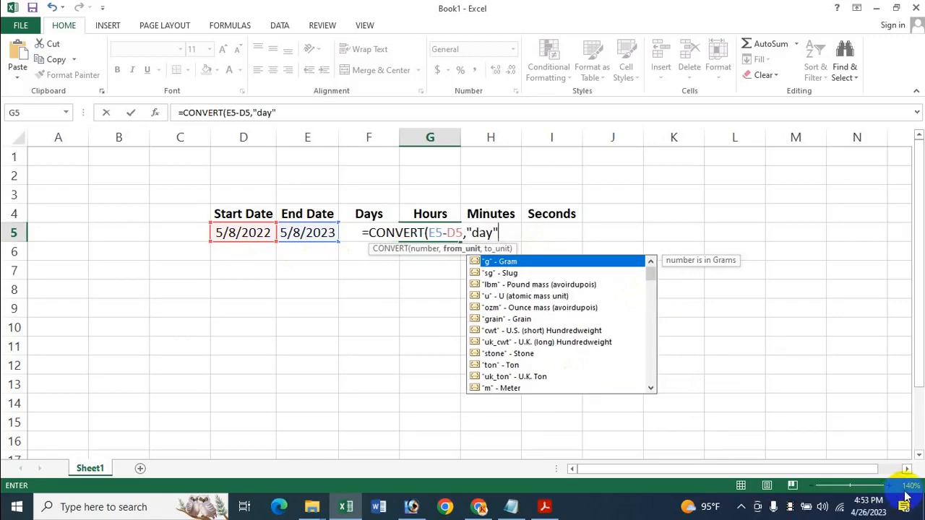
text(,)
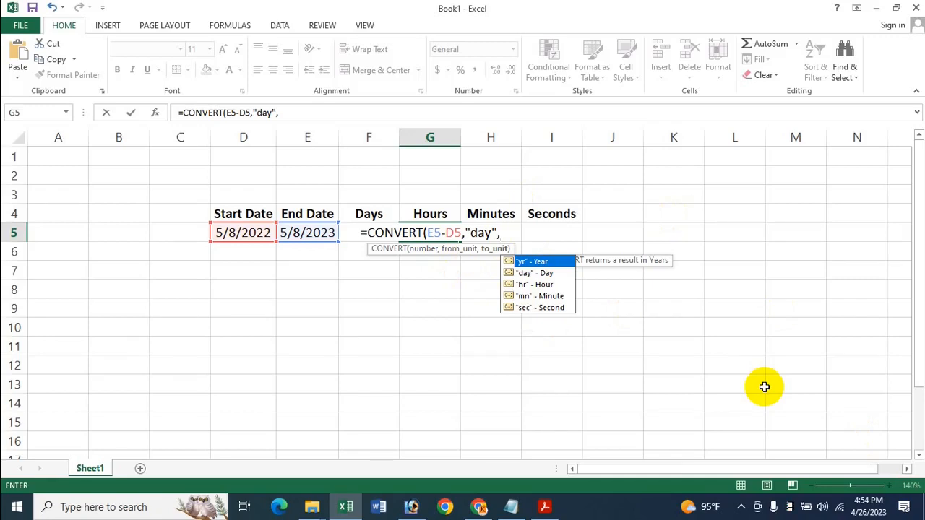
click(546, 286)
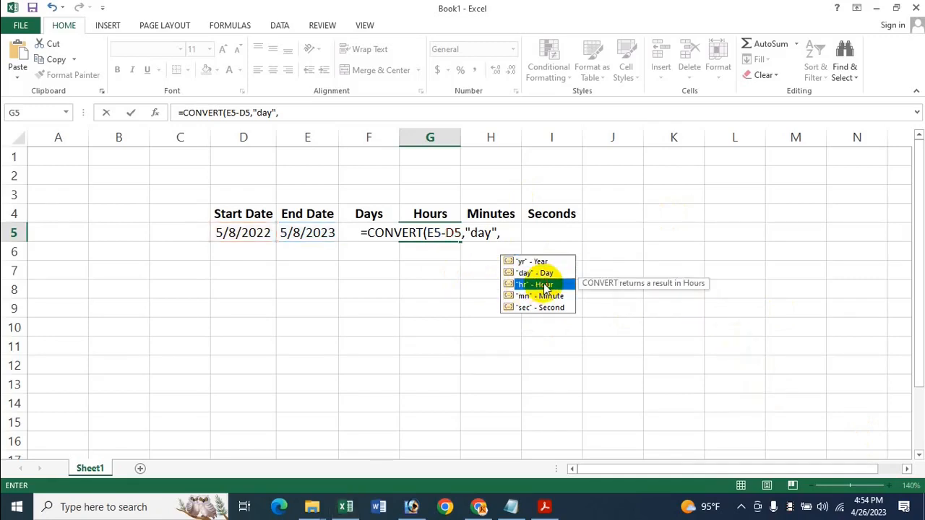
double_click(543, 284)
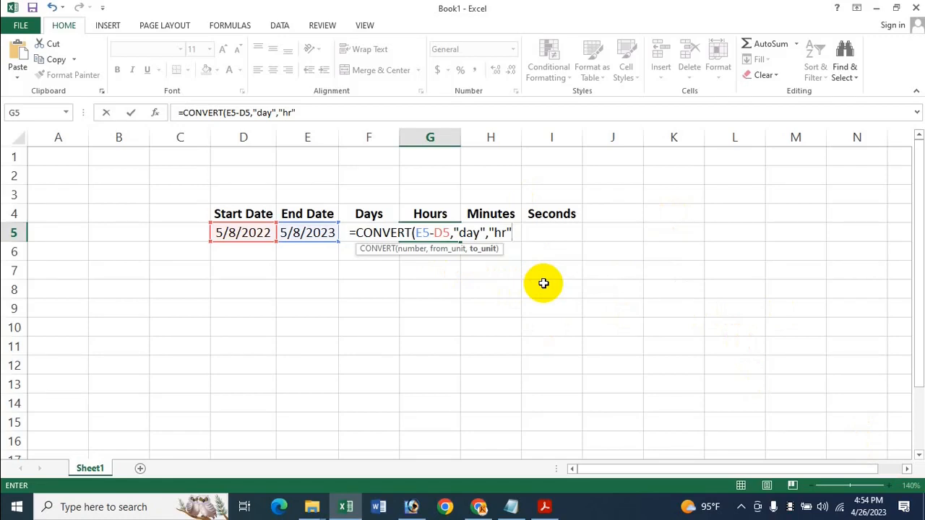
text())
key(Return)
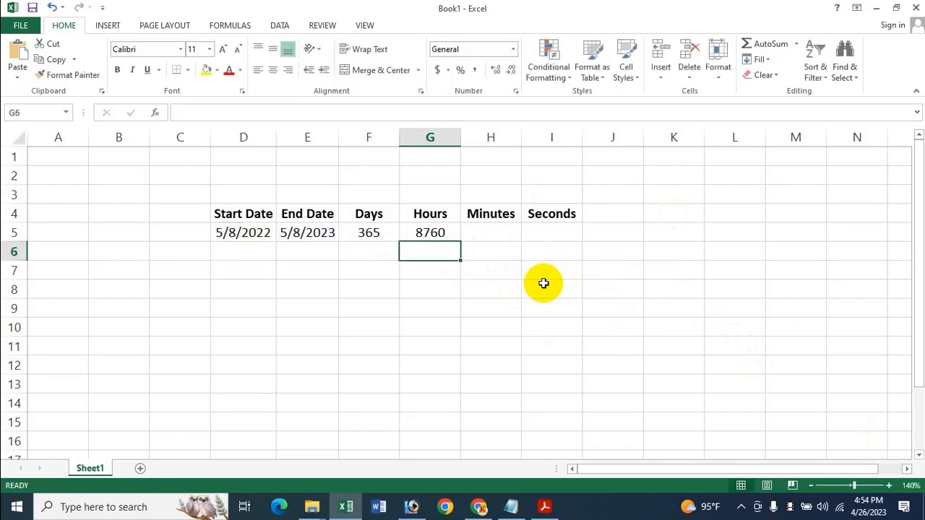
Replace E5-D5 with a reference to F5 as the number argument of the Hours formula in G5.
click(442, 234)
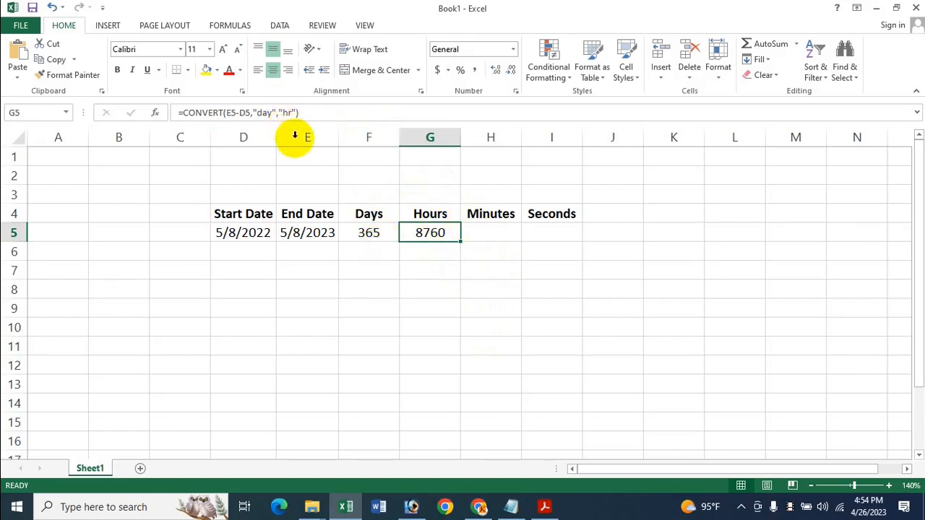
click(227, 112)
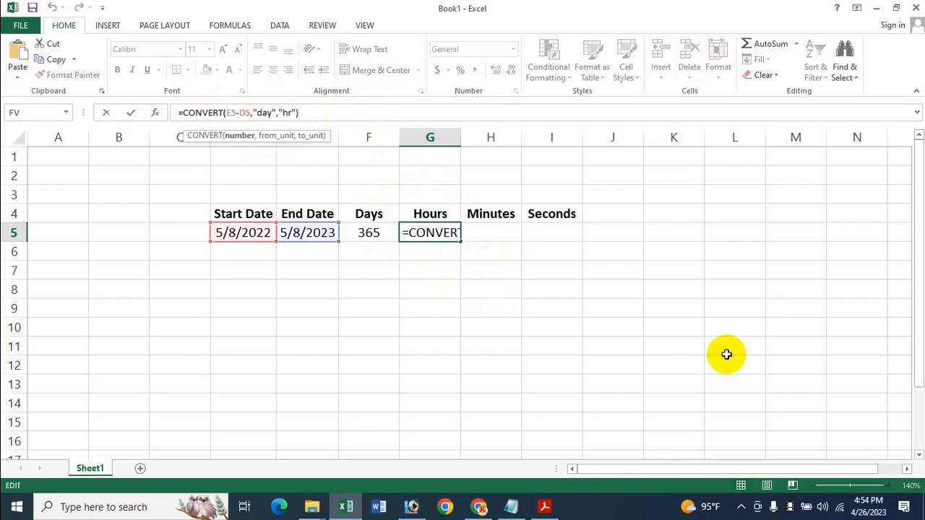
key(Delete)
key(Delete)
key(Delete)
key(Delete)
key(Delete)
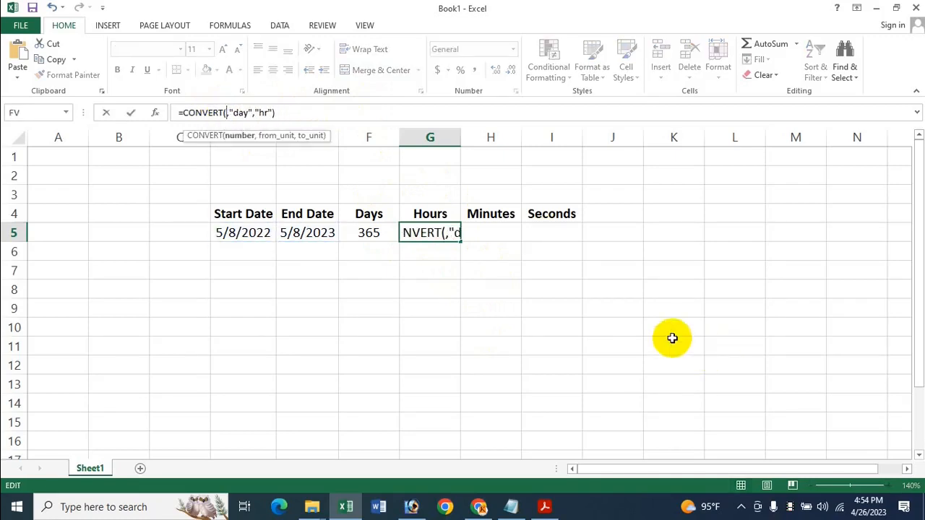
click(374, 227)
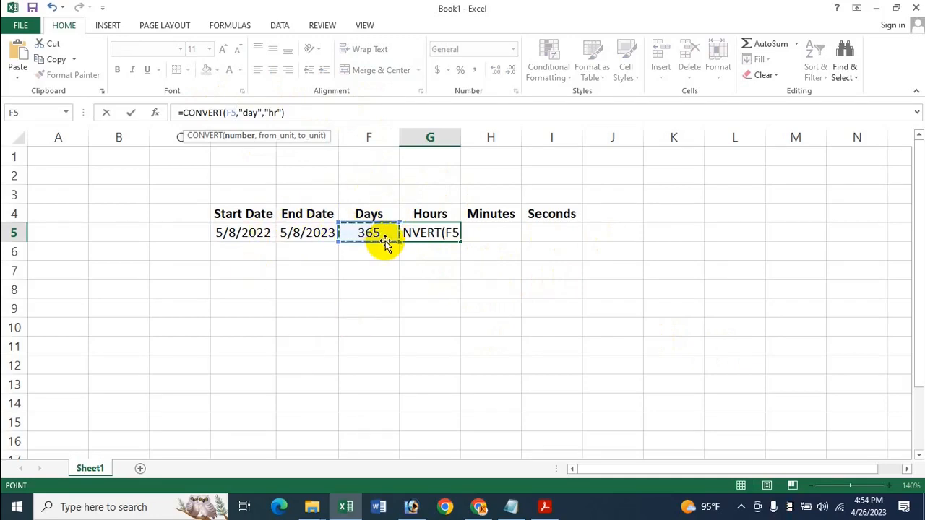
key(Return)
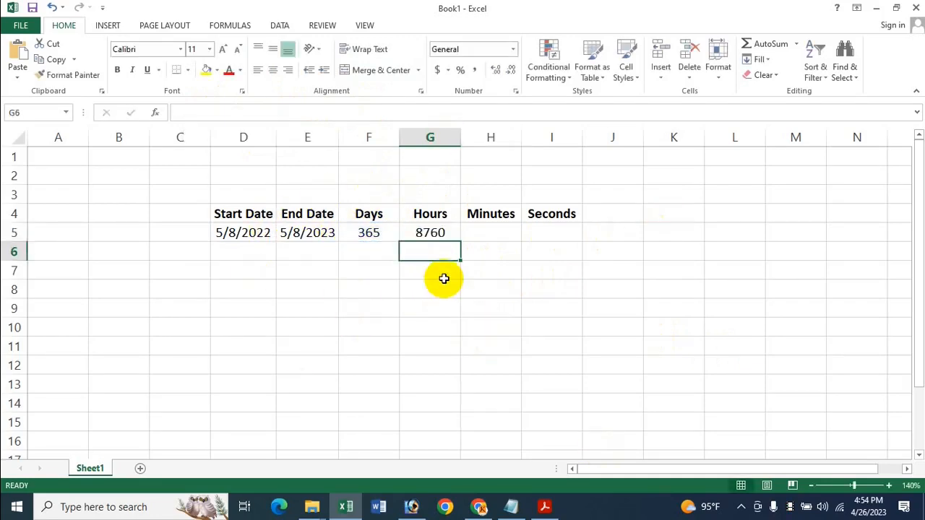
Begin a CONVERT formula in H5 under Minutes with E5-D5 as the number argument.
click(503, 228)
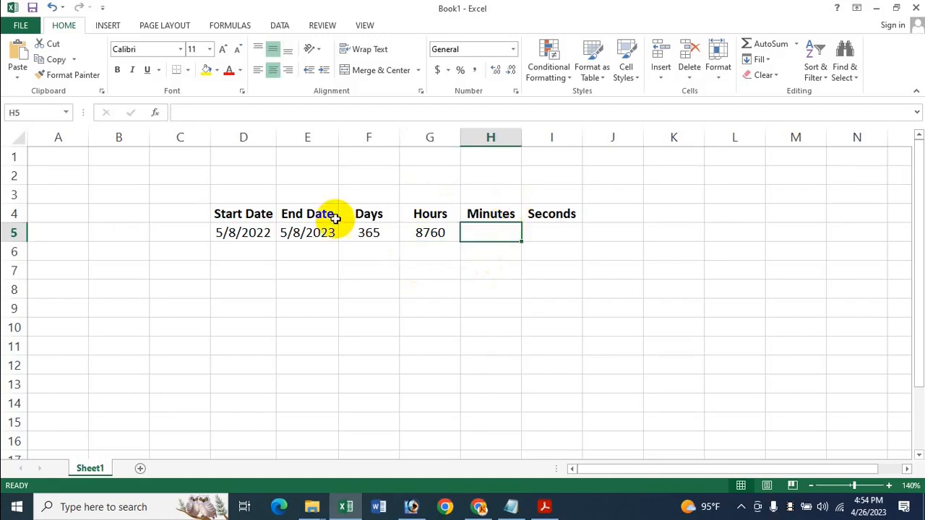
text(=Cum)
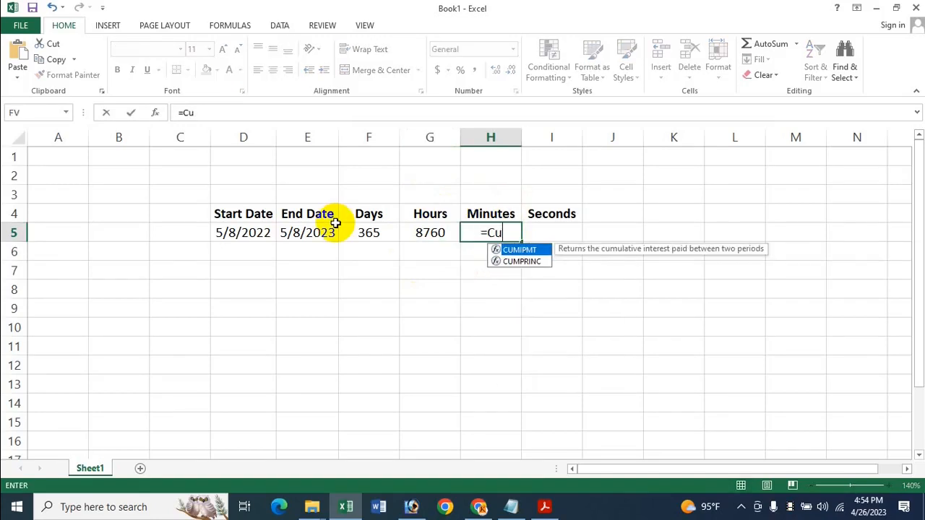
key(BackSpace)
key(BackSpace)
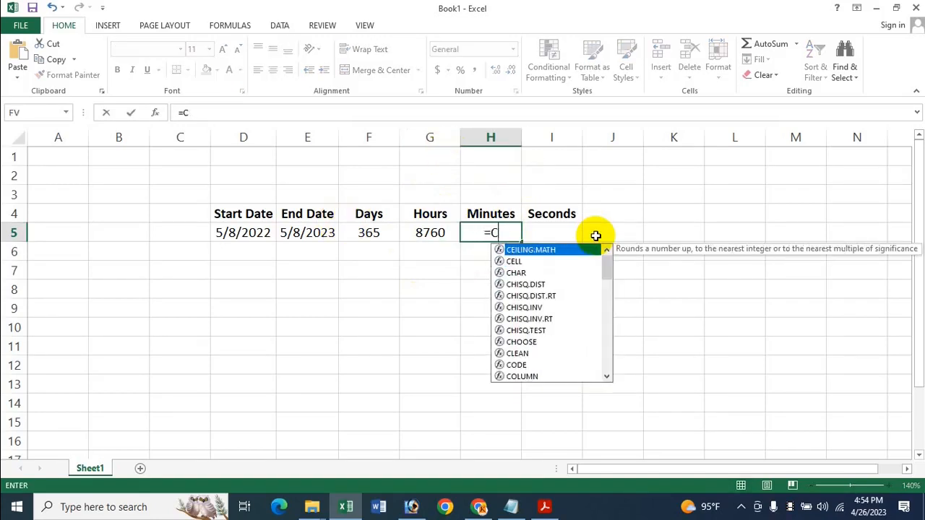
text(on)
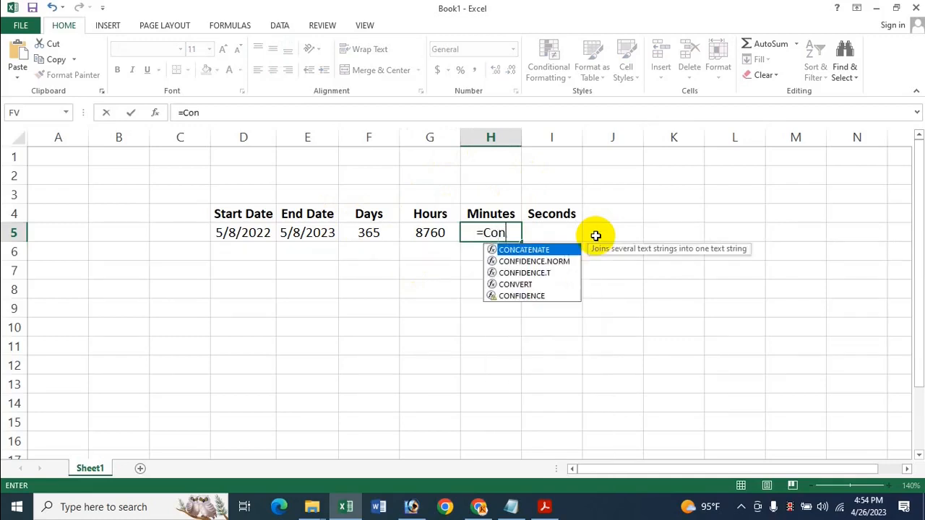
click(530, 288)
double_click(530, 287)
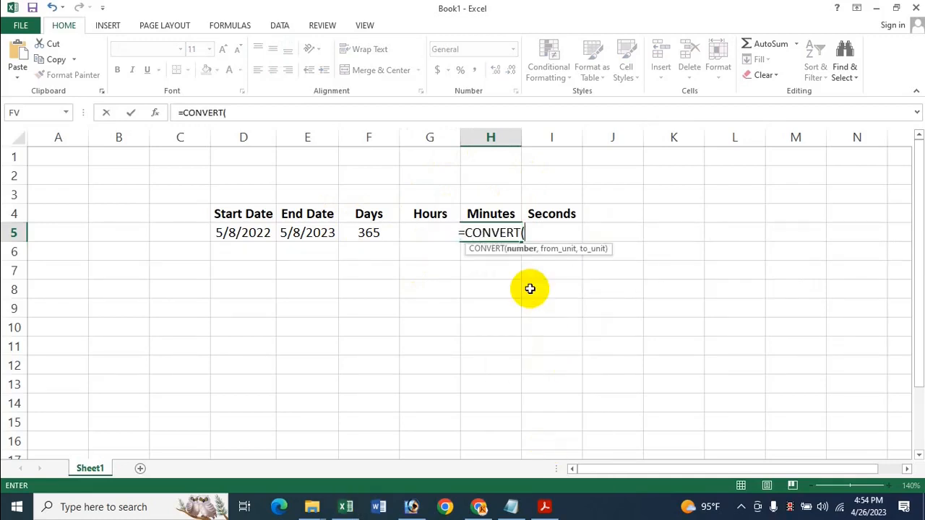
click(311, 232)
text(-)
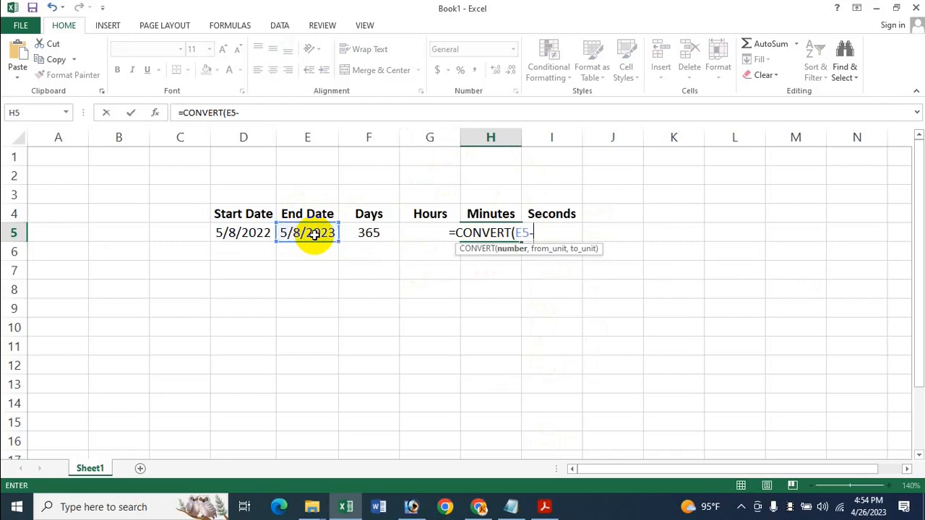
click(248, 233)
text(,)
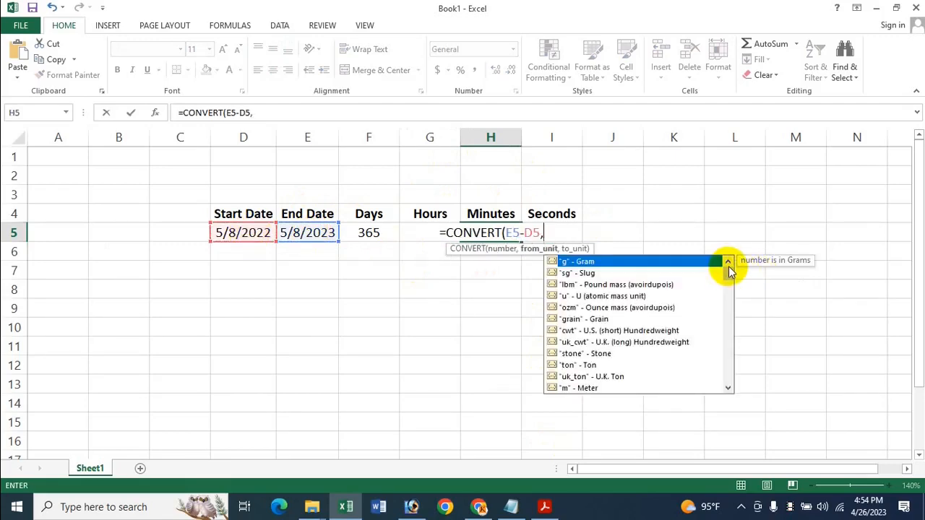
Complete the Minutes formula in H5 with "day" as the from unit and "mn" as the to unit.
drag(731, 268, 731, 279)
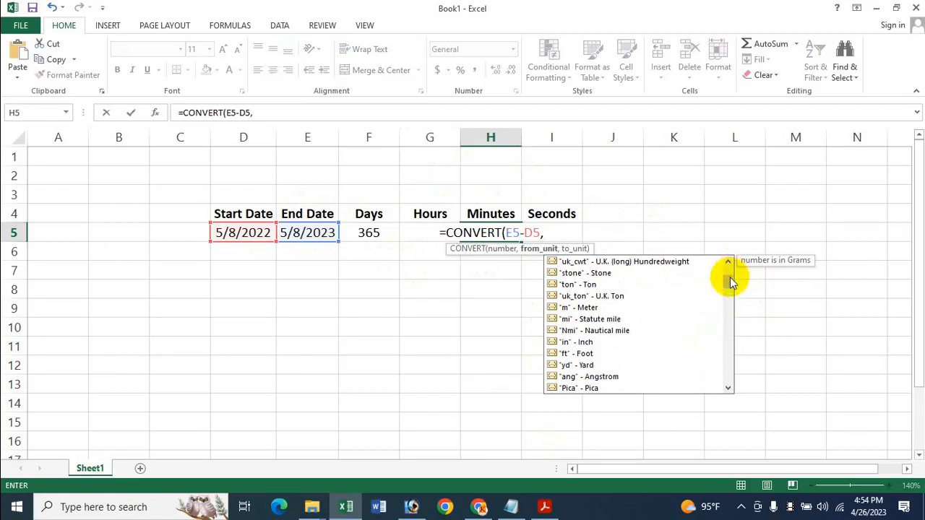
drag(730, 278, 730, 288)
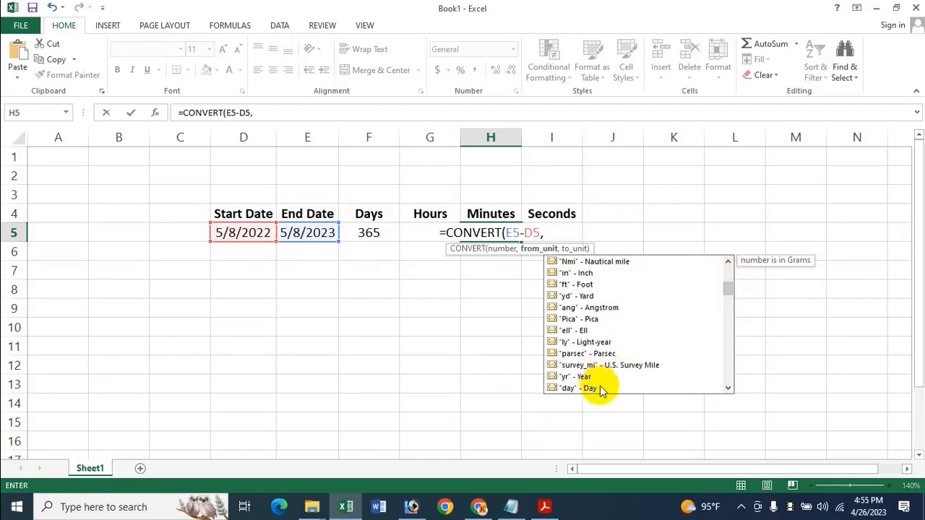
click(600, 389)
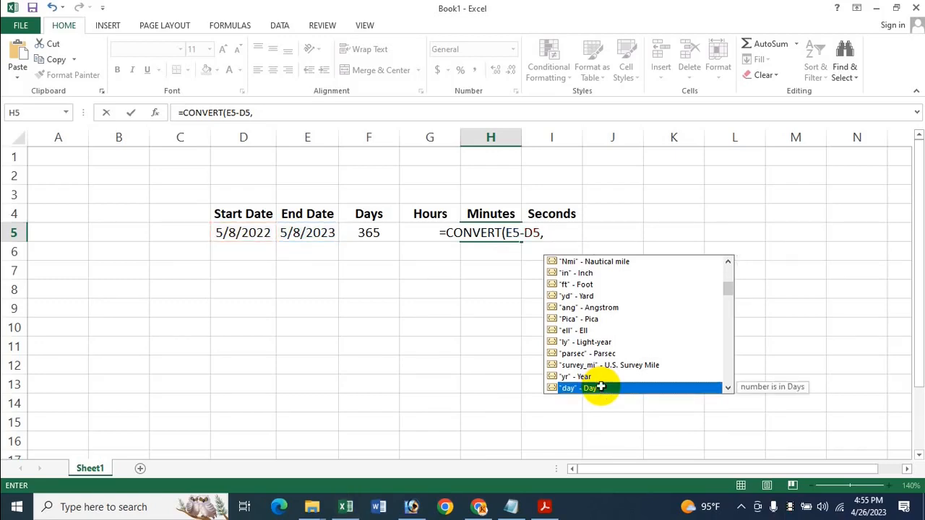
double_click(600, 388)
text(,)
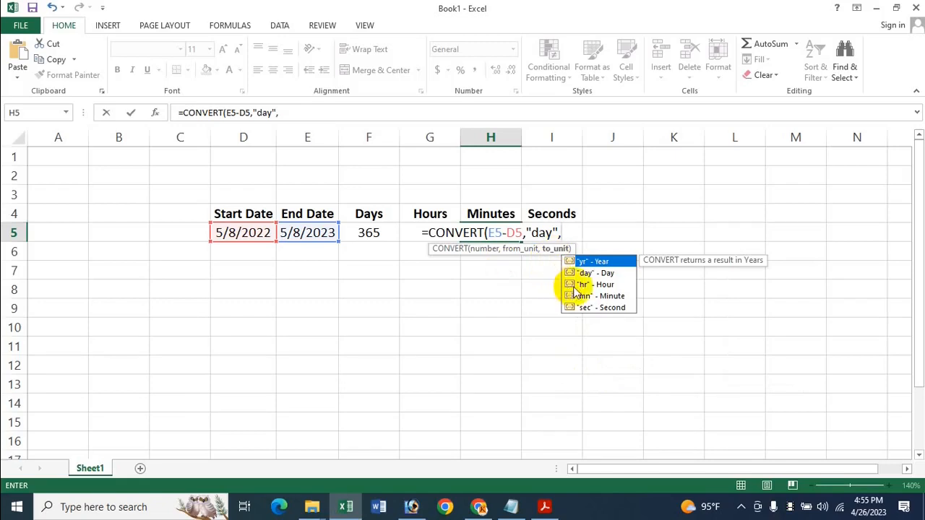
text(")
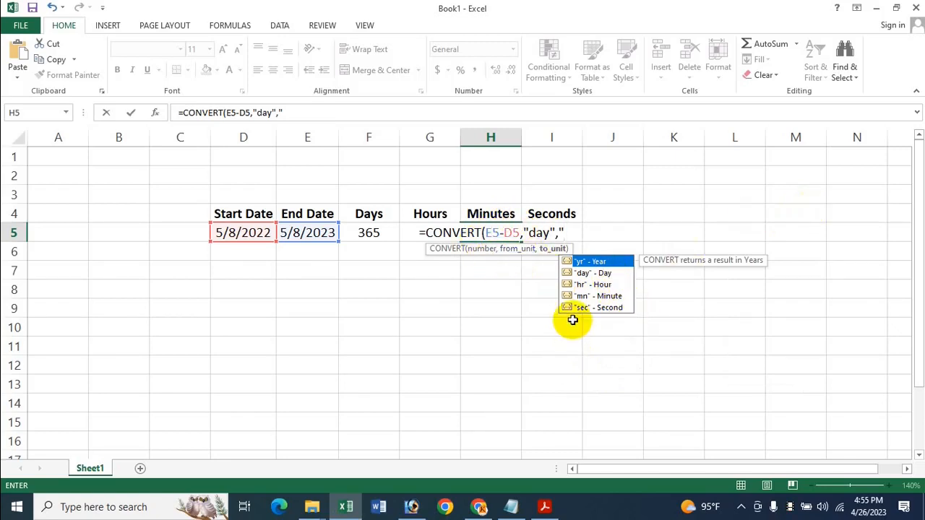
text(mn")
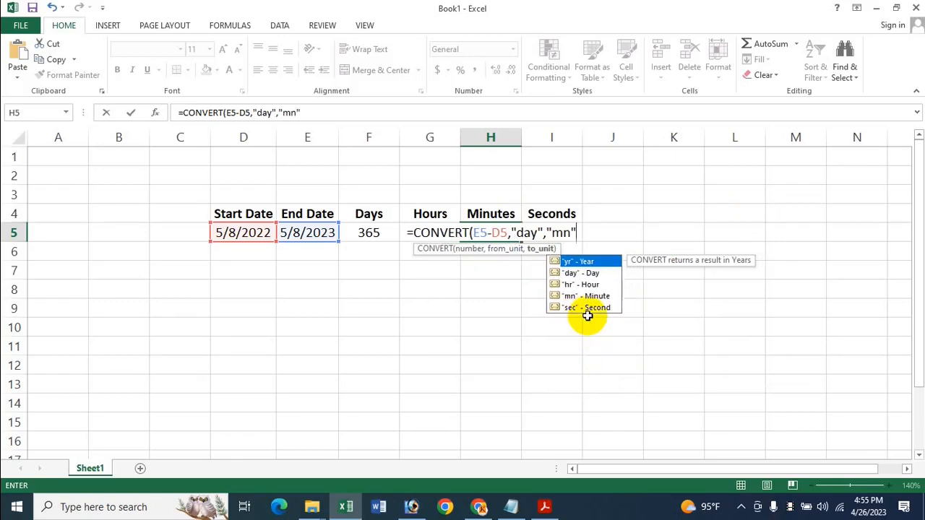
text())
key(Return)
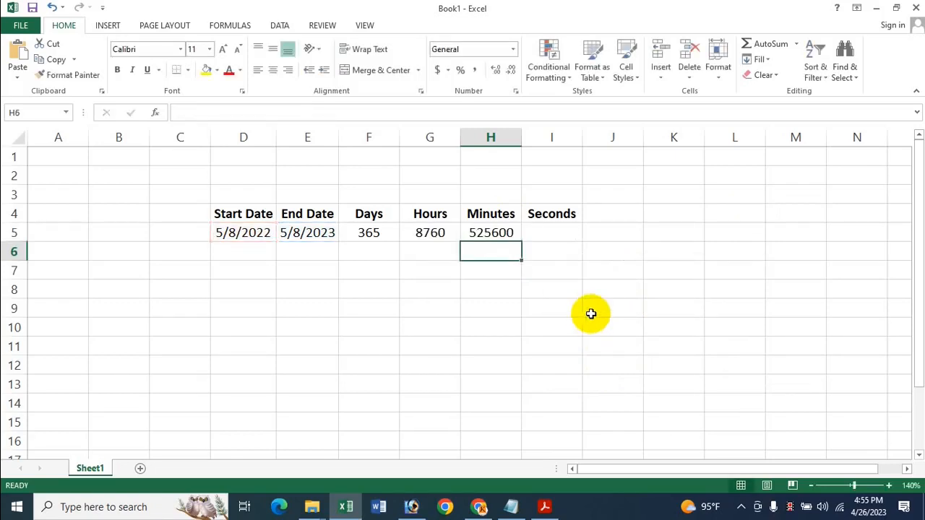
Change the number argument of the Minutes formula in H5 from the date subtraction to a reference to F5.
click(492, 233)
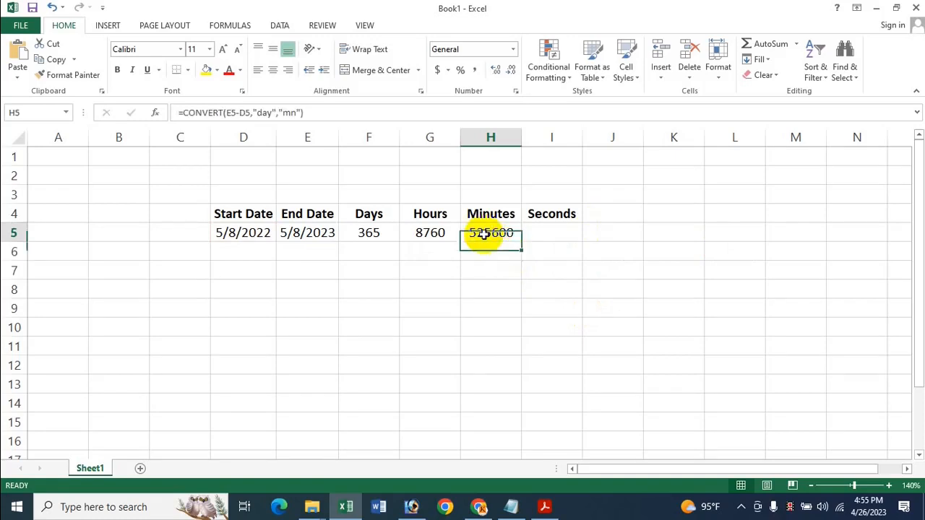
click(226, 113)
key(Delete)
key(Delete)
key(Delete)
key(Delete)
key(Delete)
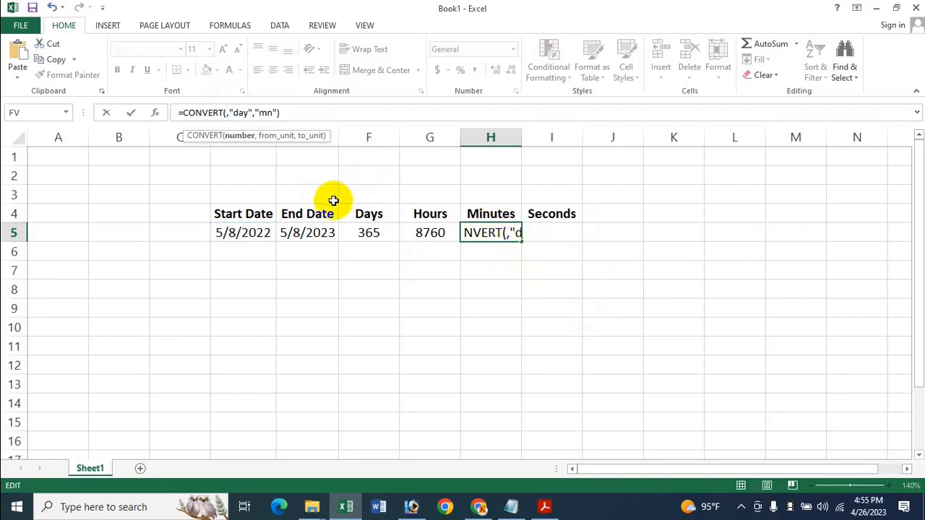
click(312, 233)
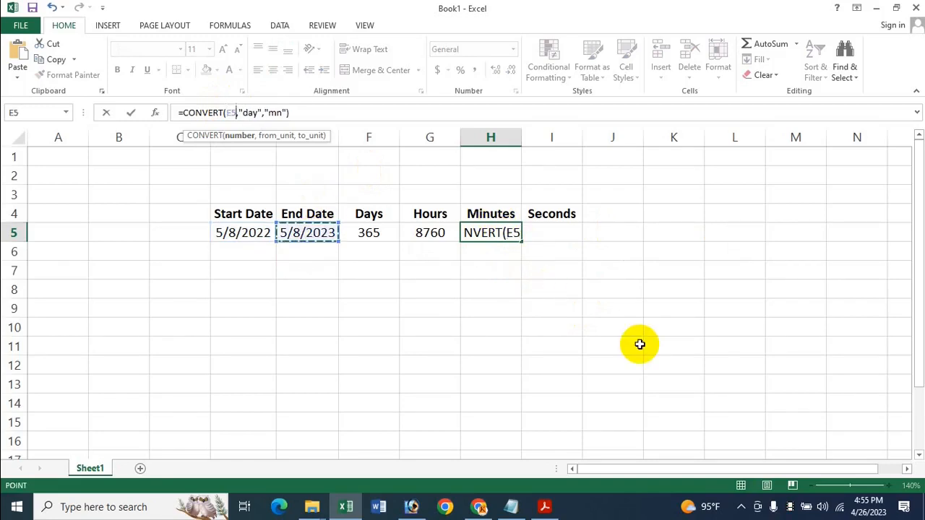
key(BackSpace)
key(BackSpace)
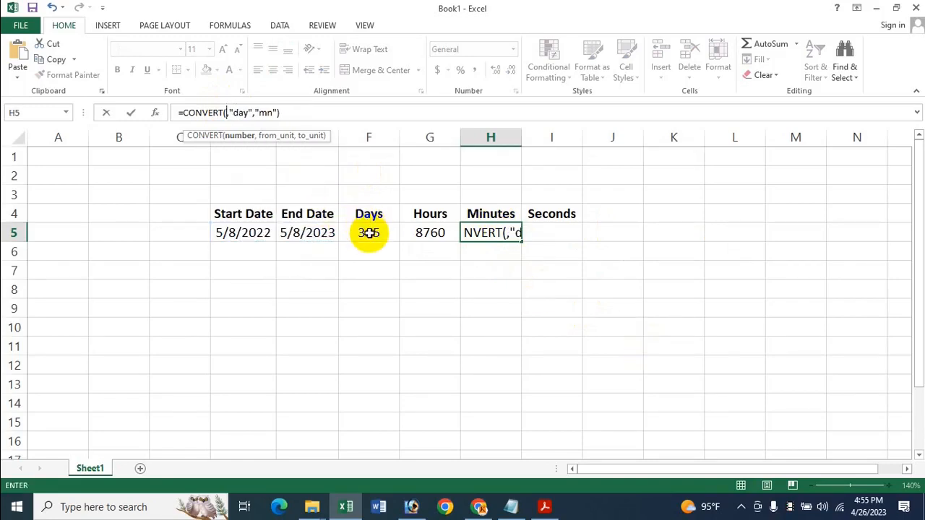
click(369, 233)
key(Return)
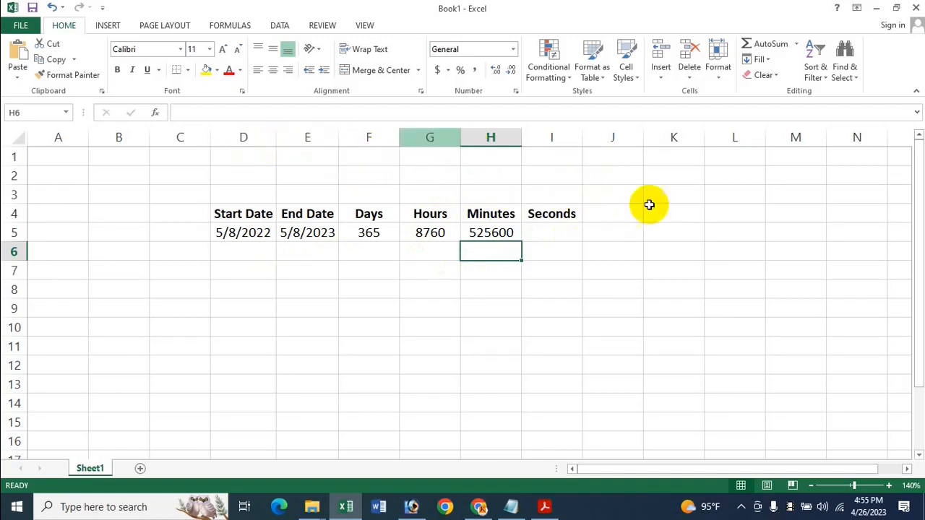
Begin a CONVERT formula in I5 under Seconds with E5-D5 as the number argument.
click(547, 233)
text(=)
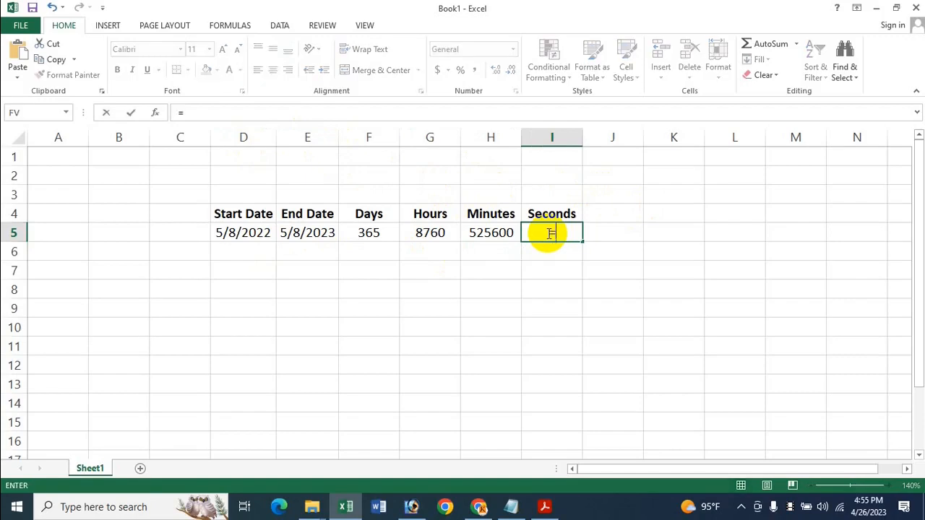
text(Con)
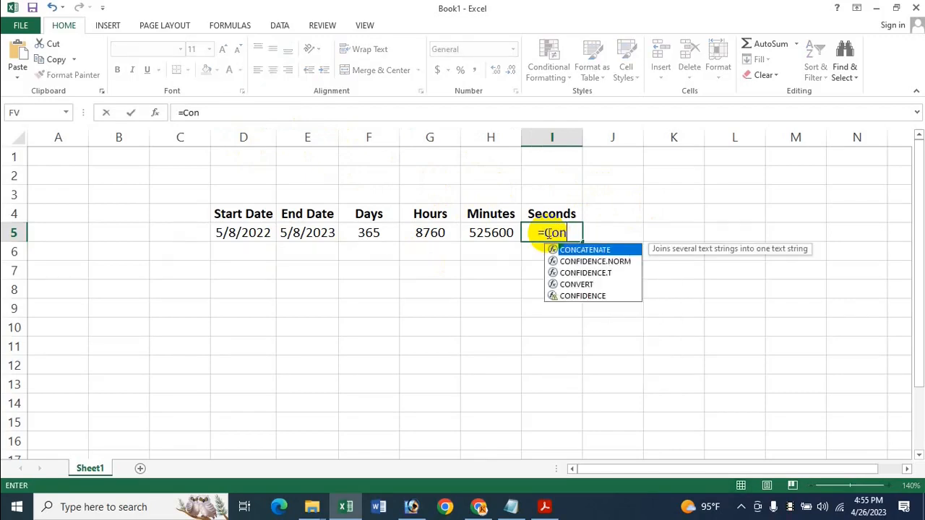
double_click(601, 285)
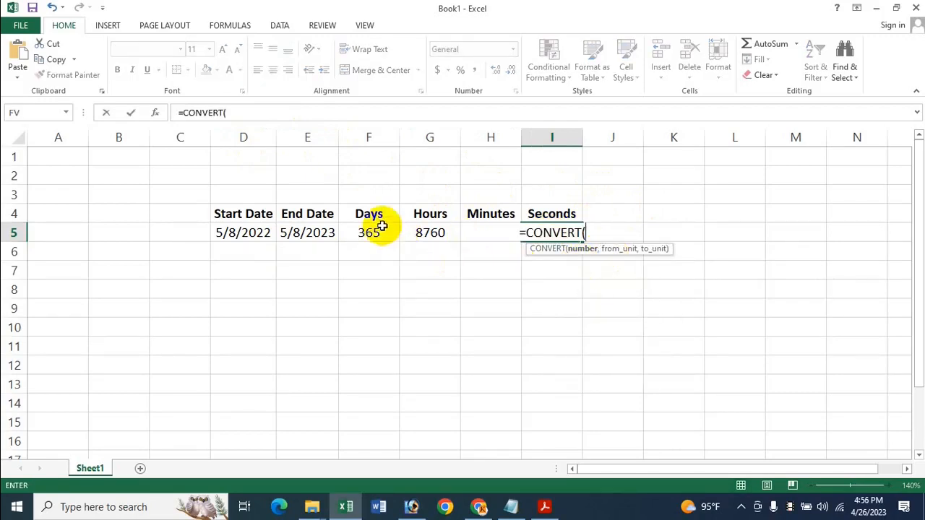
click(329, 235)
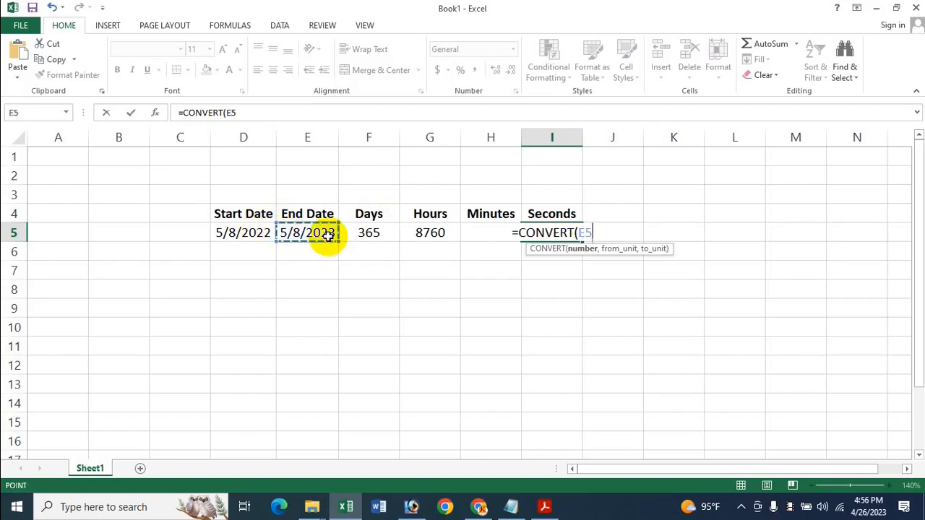
text(-)
click(241, 234)
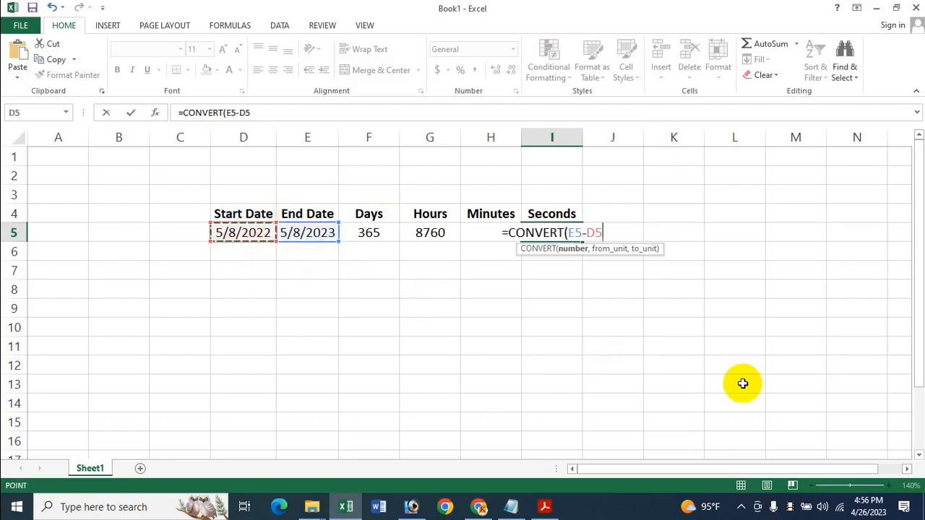
Add "day" as the from unit of the Seconds formula in I5.
text(,)
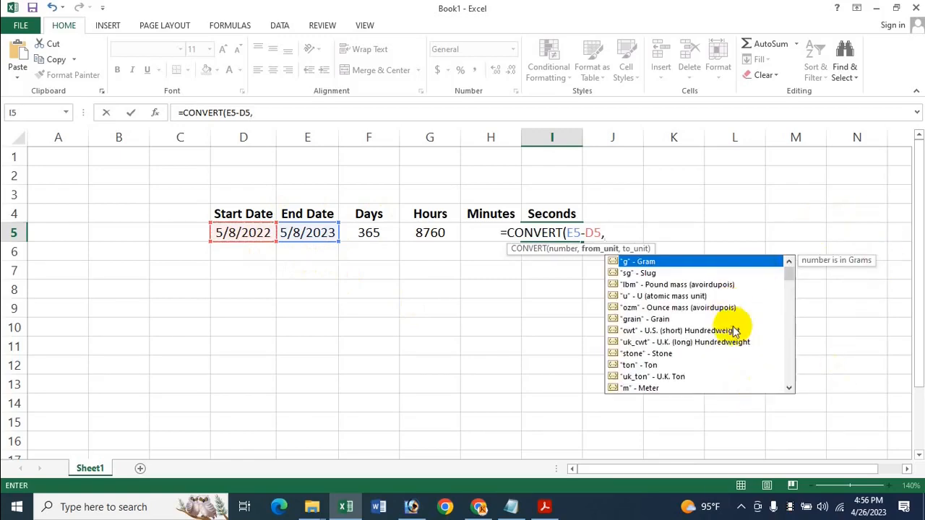
click(790, 388)
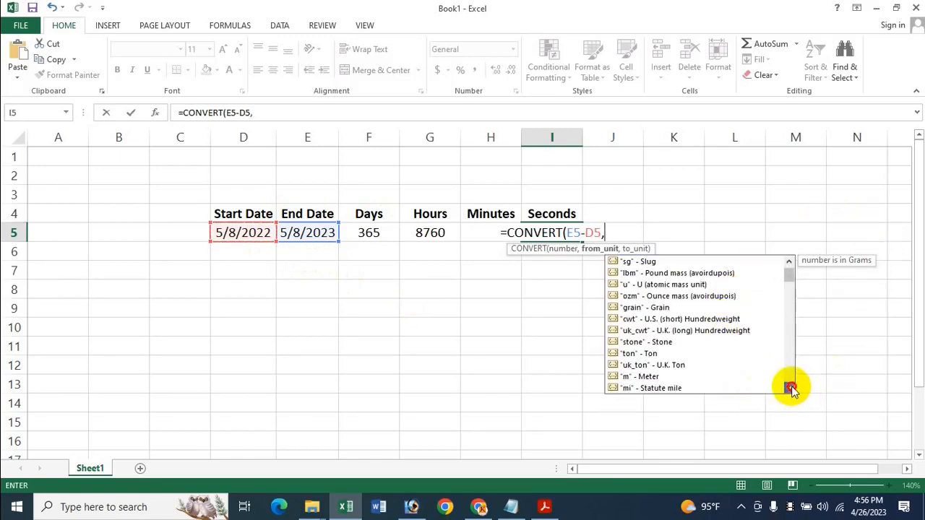
click(790, 388)
click(790, 387)
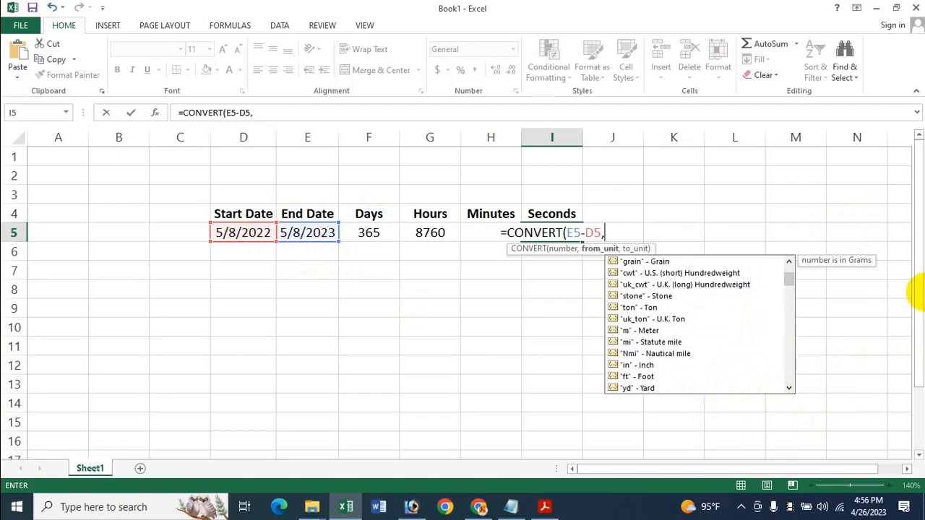
text("day)
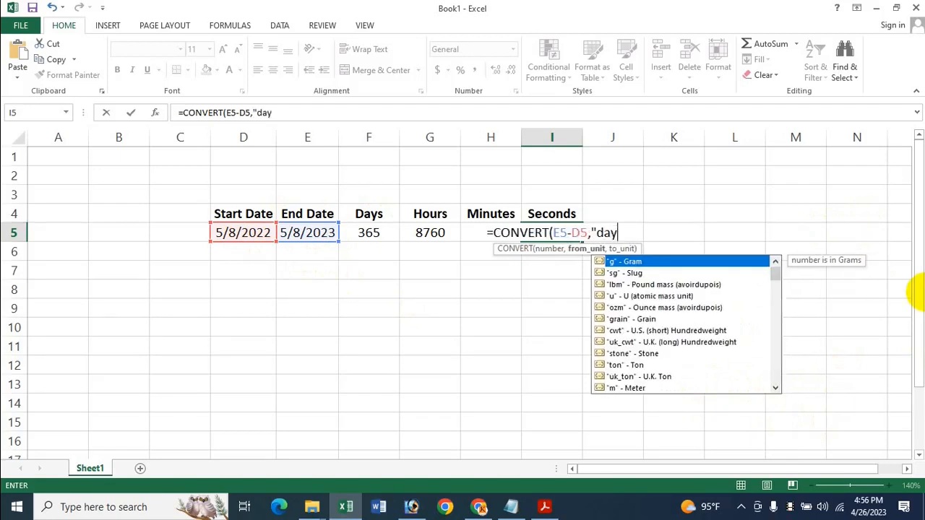
text(")
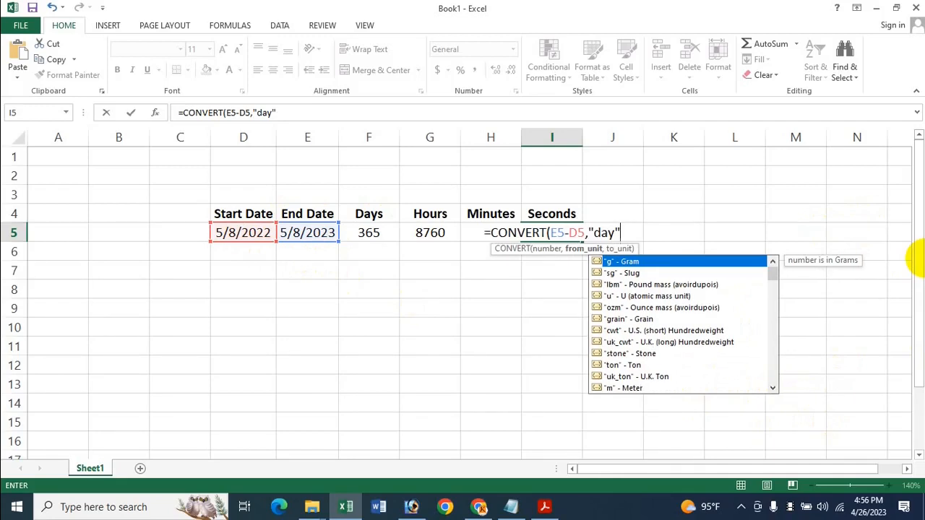
Complete the Seconds formula in I5 with "sec" as the to unit and widen column I to show the full number.
text(,)
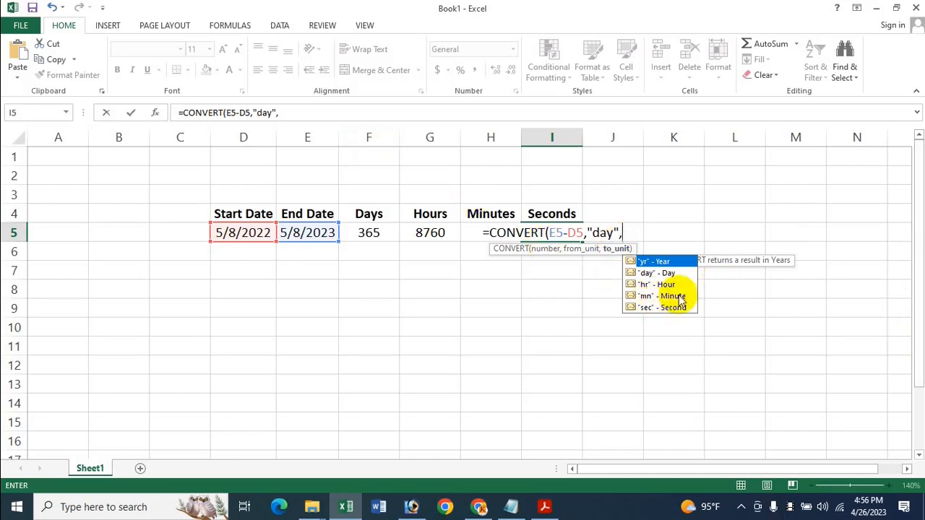
click(654, 308)
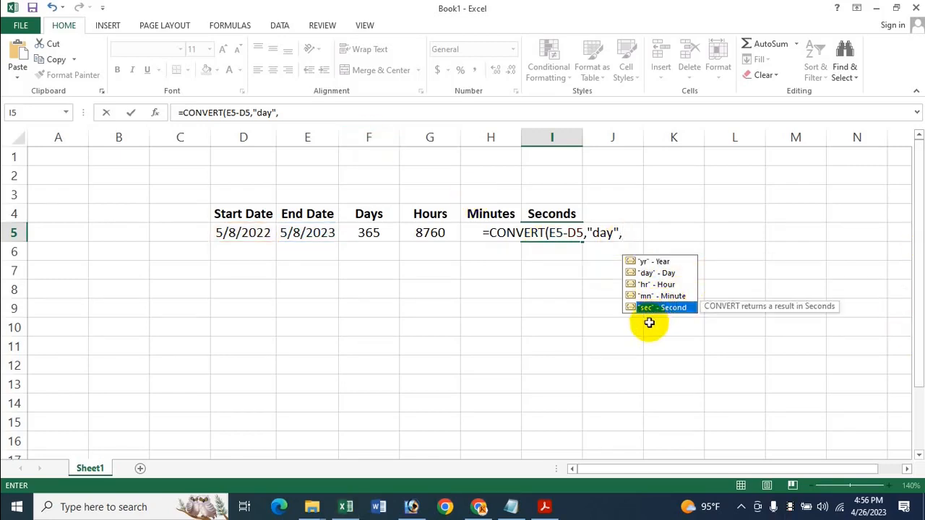
key(Tab)
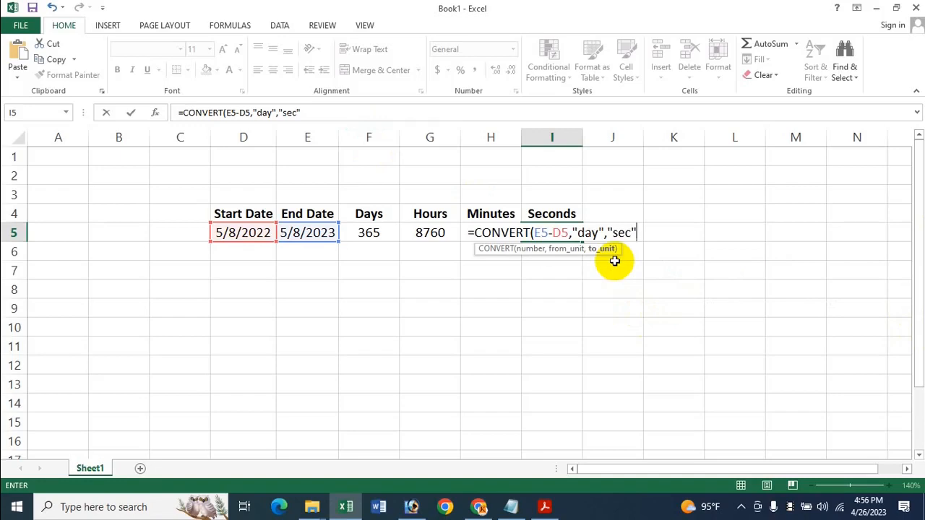
text())
key(Return)
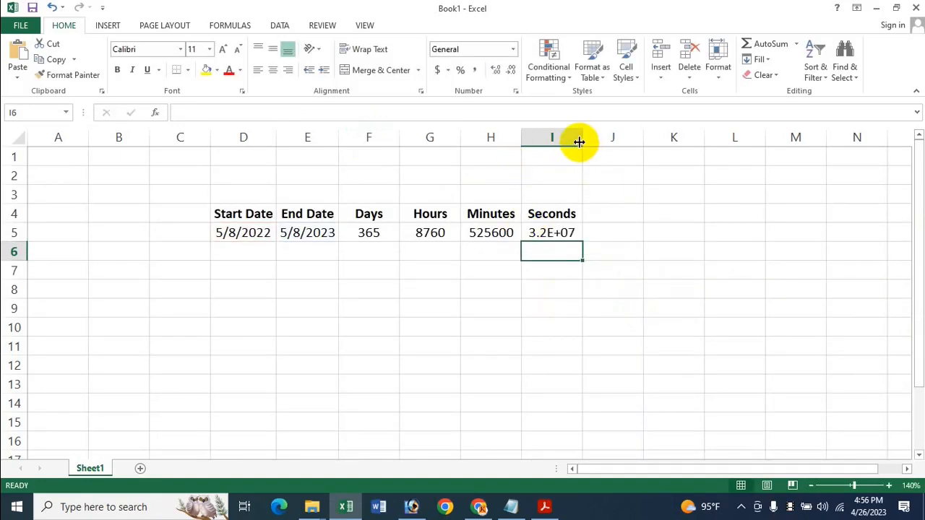
drag(582, 138, 597, 142)
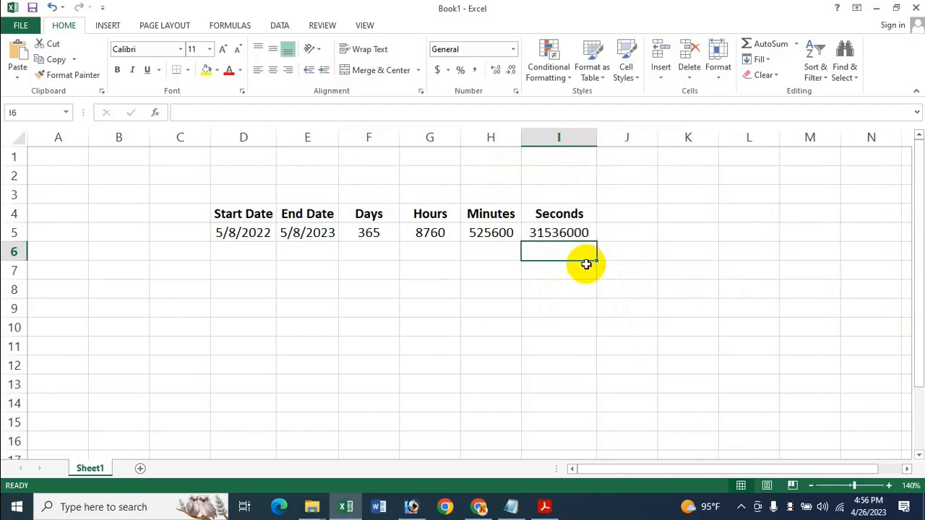
Replace the date subtraction in the number argument of the Seconds formula in I5 with a reference to F5.
click(564, 229)
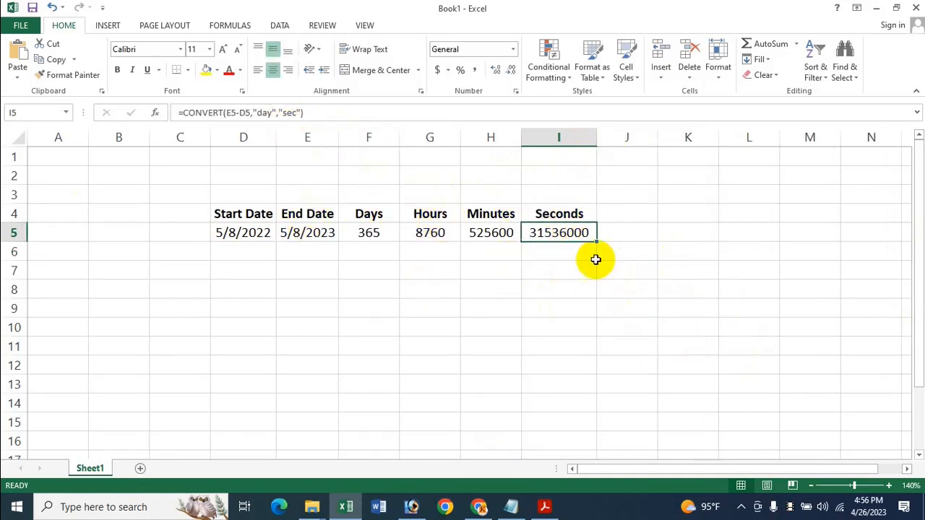
click(226, 116)
key(Delete)
key(Delete)
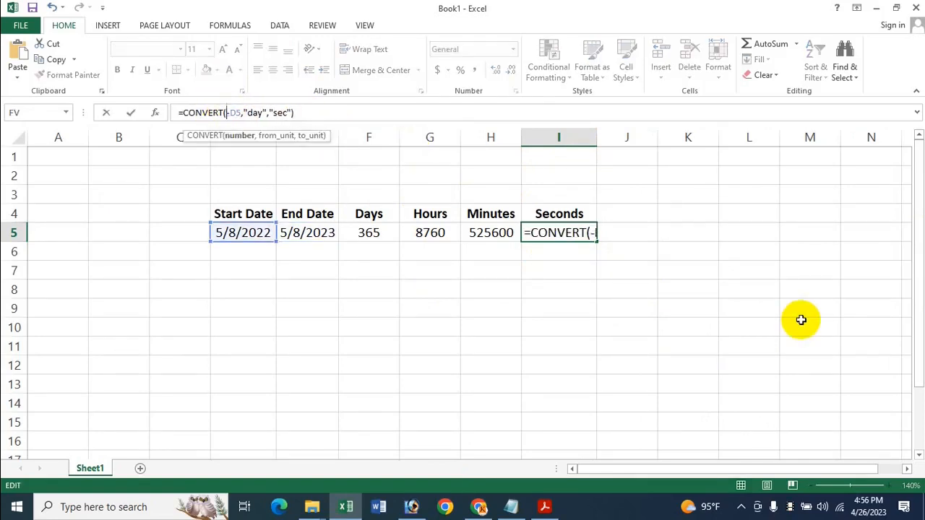
click(365, 233)
key(Return)
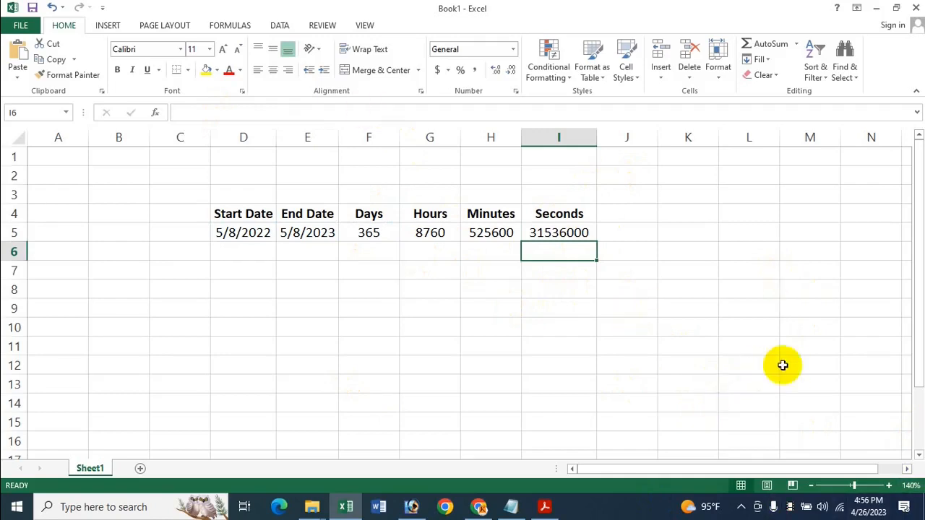
Switch to the PDF titled "Convert Date And Time In MS Excel - Bangla" in Adobe Acrobat.
click(549, 506)
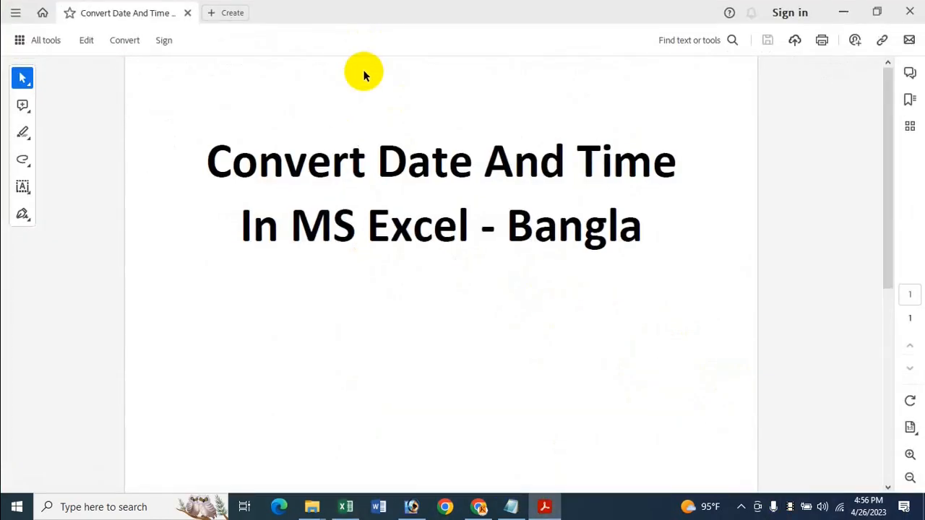